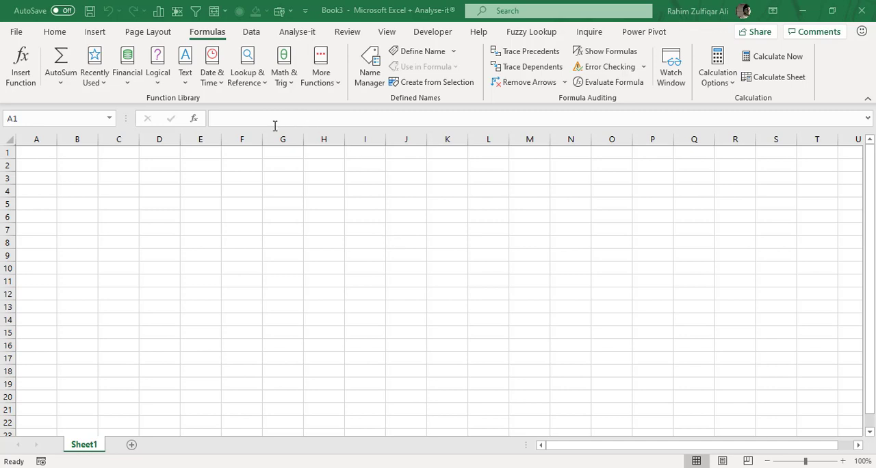
left_click(55, 33)
left_click(197, 176)
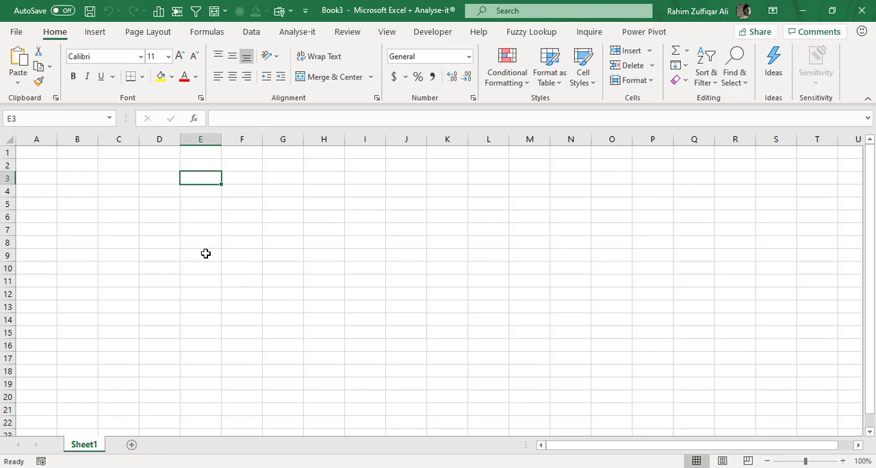
left_click(107, 180)
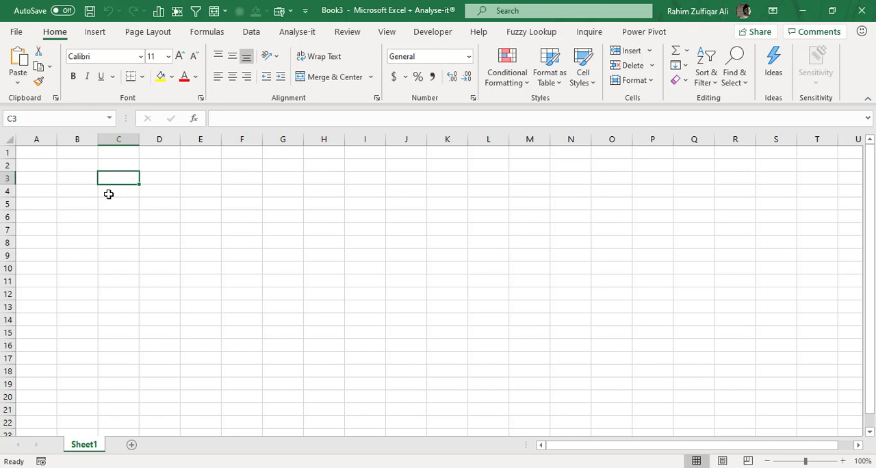
key("Right")
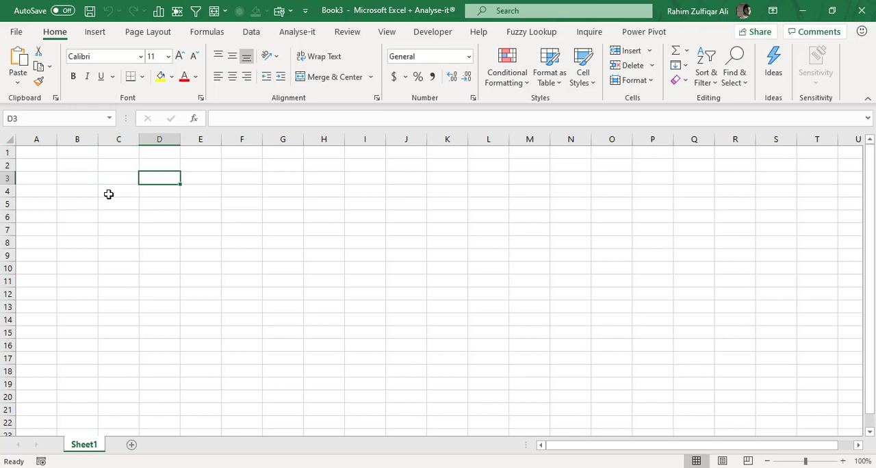
key("Down")
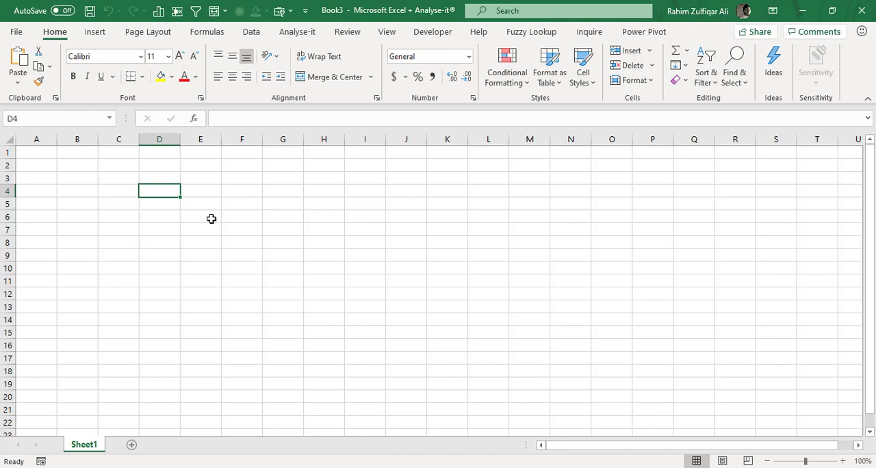
Give cell E8 the presenter's first name as its defined name.
left_click(843, 463)
left_click(843, 463)
left_click(842, 463)
left_click(843, 463)
left_click(843, 464)
left_click(843, 463)
left_click(842, 463)
left_click(843, 463)
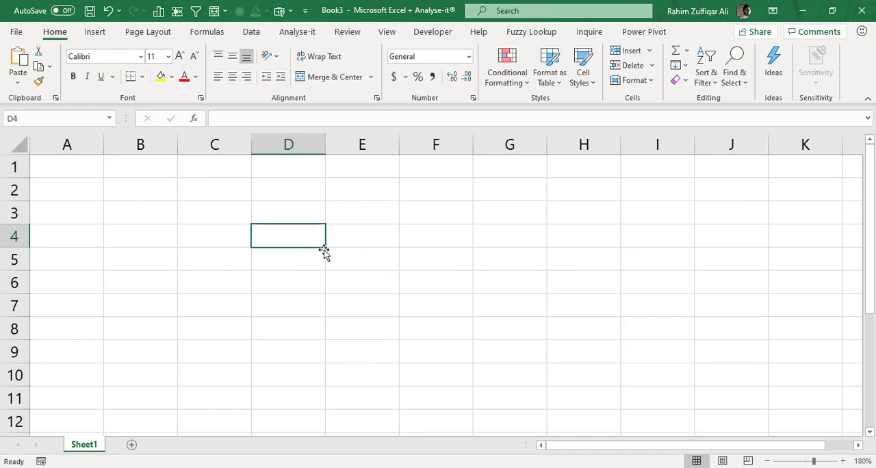
left_click(438, 289)
left_click(303, 310)
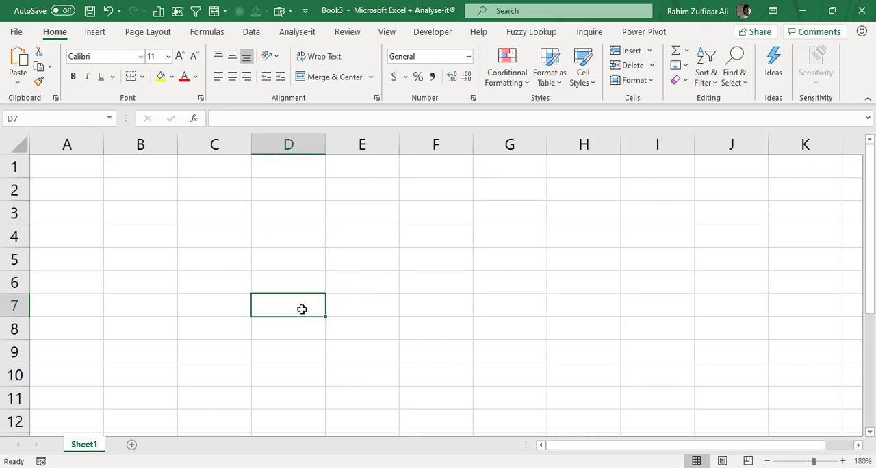
left_click(374, 334)
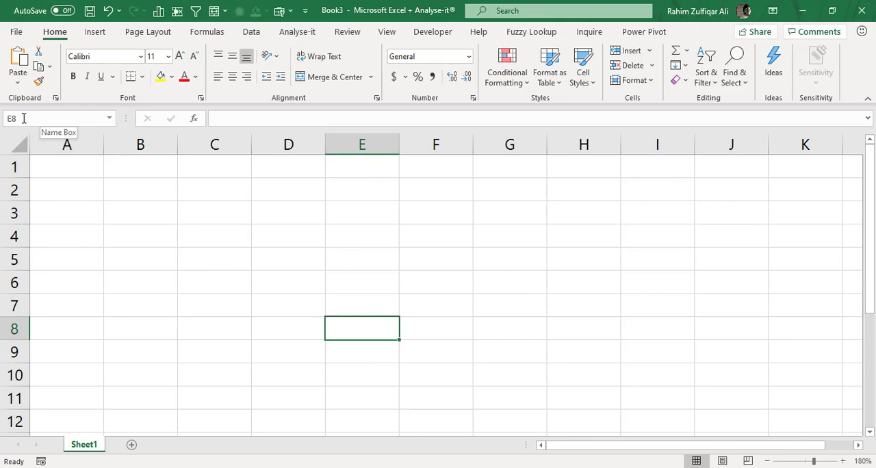
left_click(20, 119)
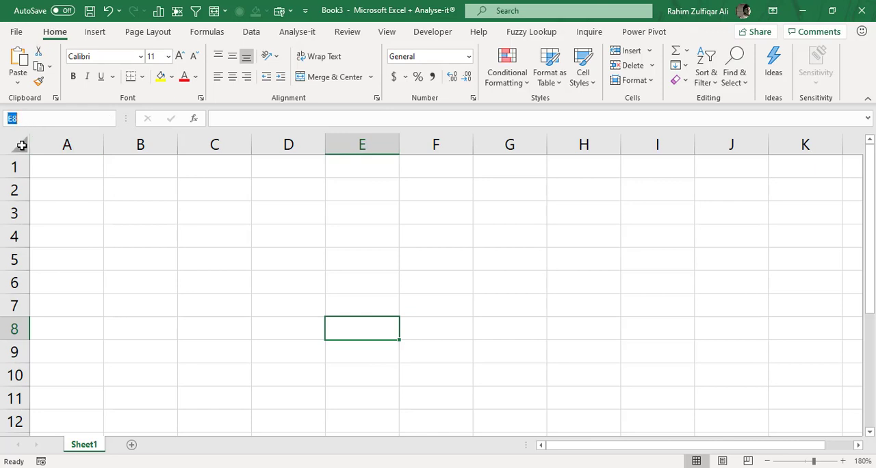
key("BackSpace")
type("Rahim")
key("Return")
Move through neighbouring cells and return to E8 to check its defined name.
key("Up")
key("Up")
key("Up")
key("Left")
key("Down")
key("Down")
key("Down")
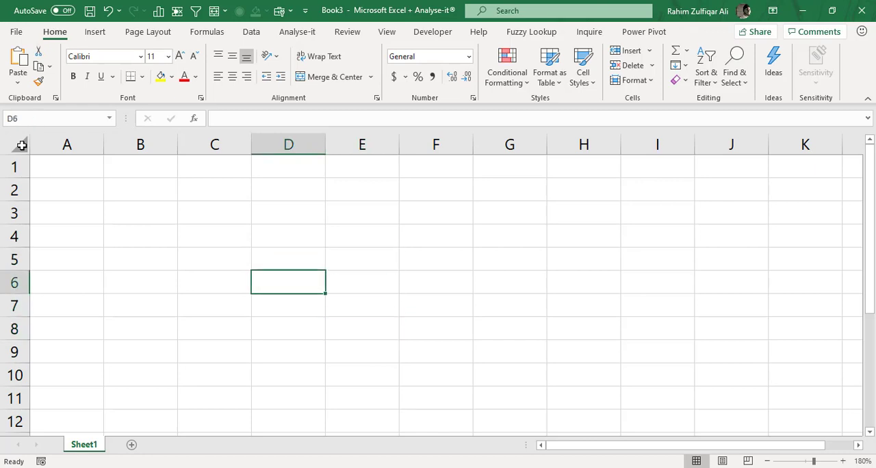
key("Right")
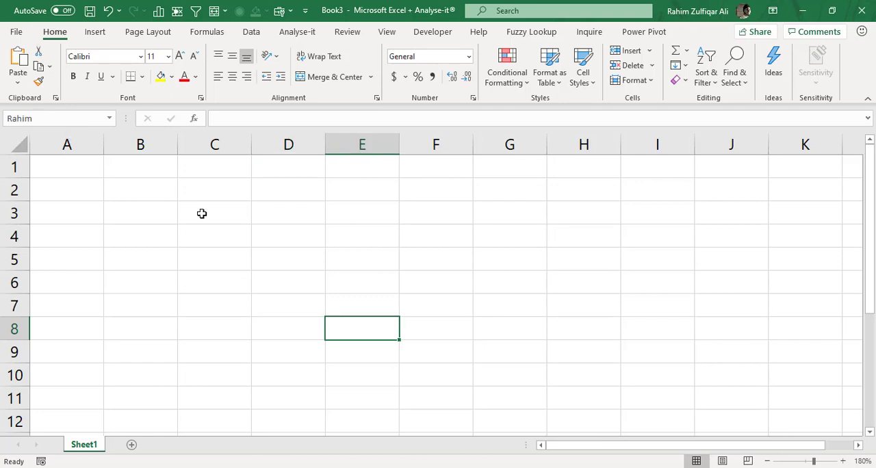
left_click(409, 254)
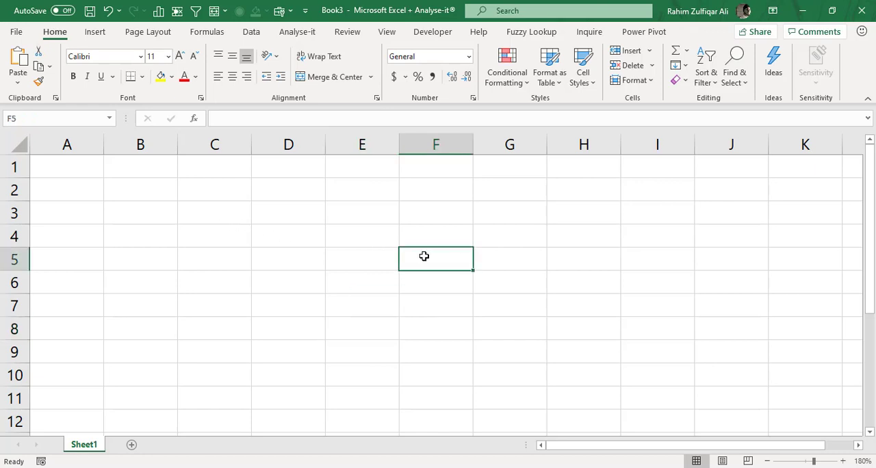
Give cell C4 the presenter's middle name as its defined name.
left_click(215, 241)
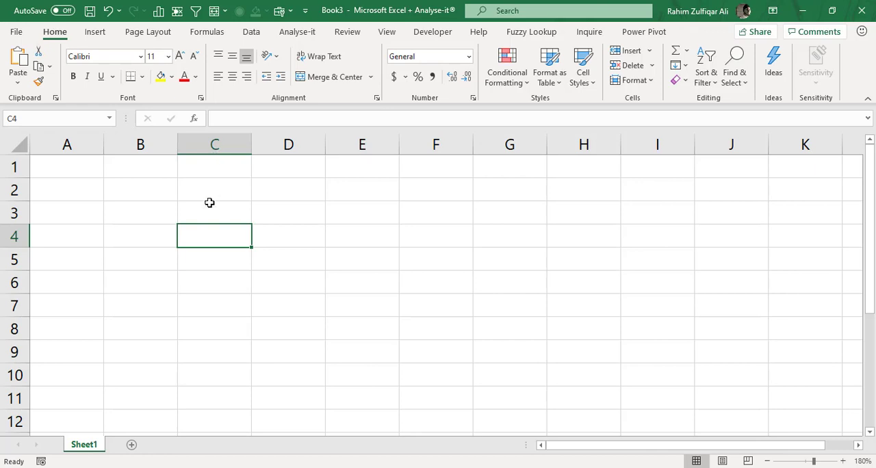
left_click(39, 115)
type("Zulfiq")
key("BackSpace")
type("qar")
key("Return")
Reselect cell C4 from another cell to check its defined name.
left_click(208, 275)
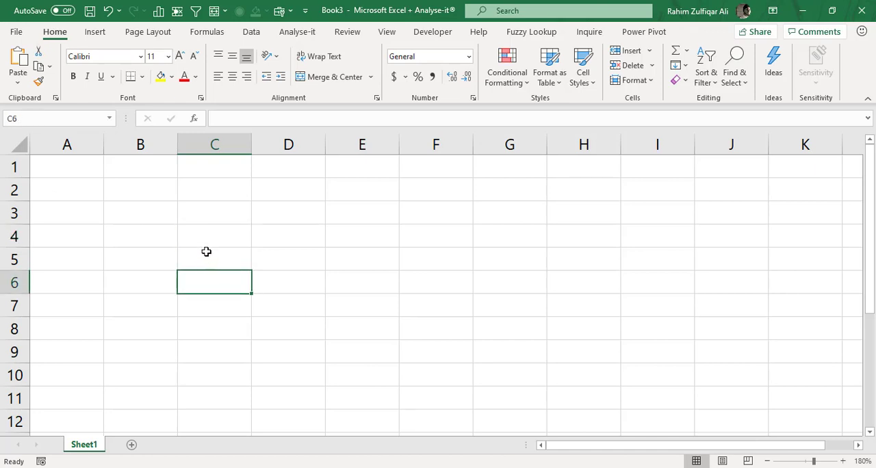
left_click(203, 231)
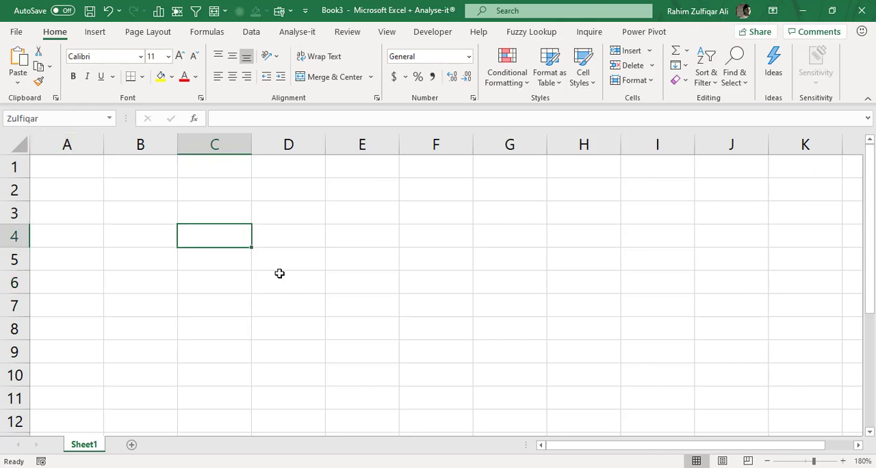
left_click(338, 250)
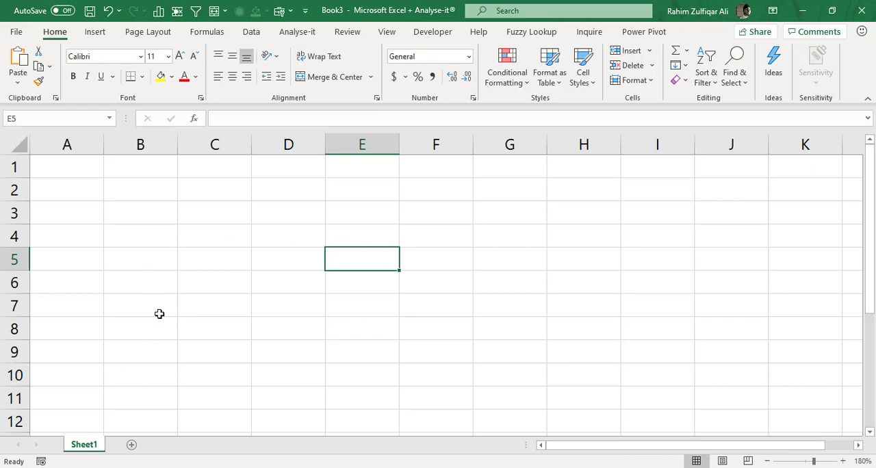
Select the block B8:G11, and select the separate ranges C3:D9, G3:H6 and I10:J12 together.
left_click(176, 335)
left_click_drag(175, 334, 517, 402)
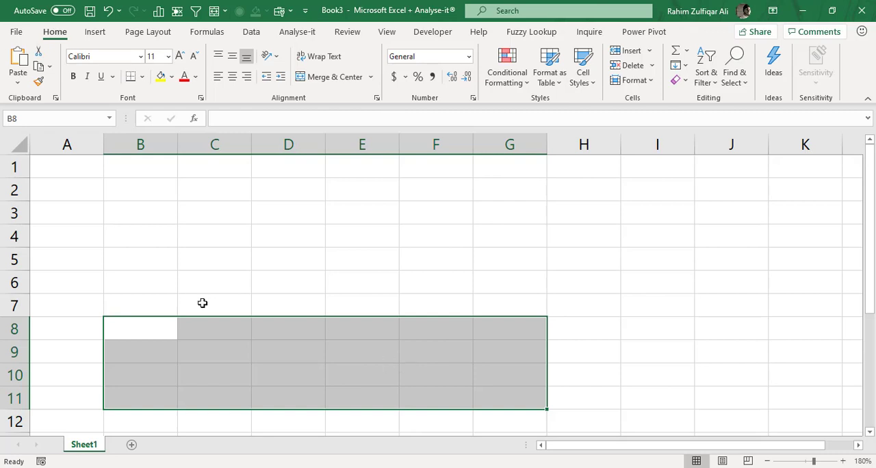
left_click_drag(154, 253, 519, 400)
left_click_drag(212, 217, 318, 353)
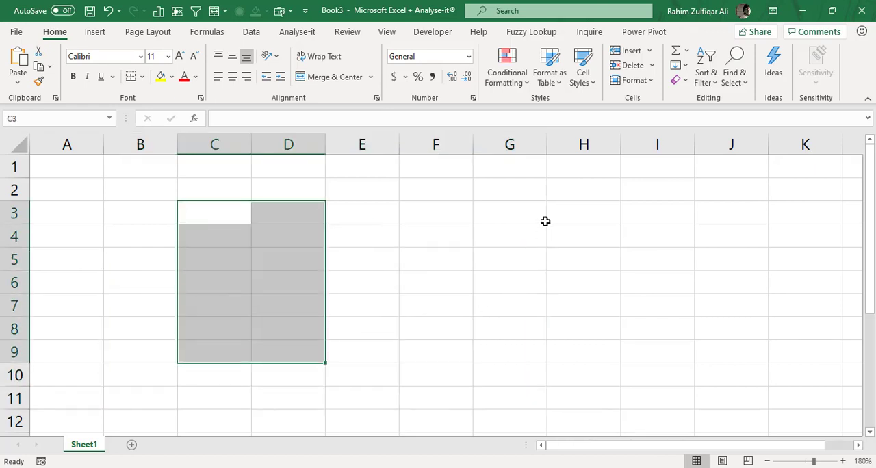
left_click_drag(541, 219, 615, 291, "ctrl")
left_click_drag(650, 378, 716, 413, "ctrl")
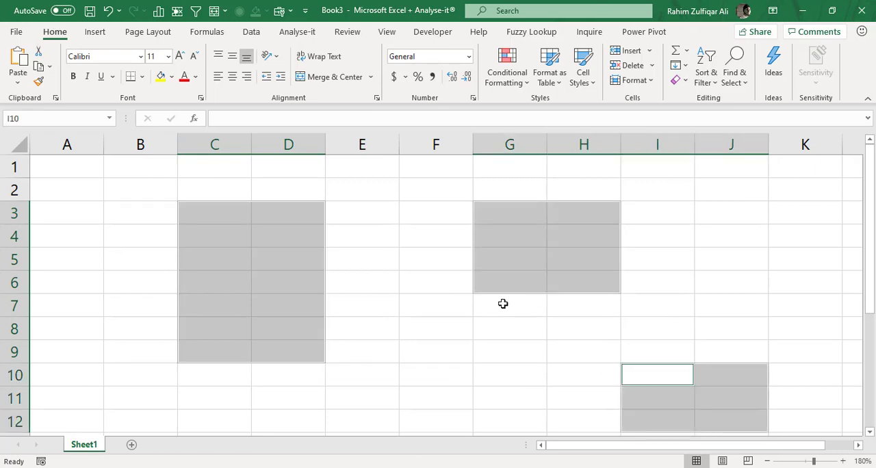
left_click(387, 274)
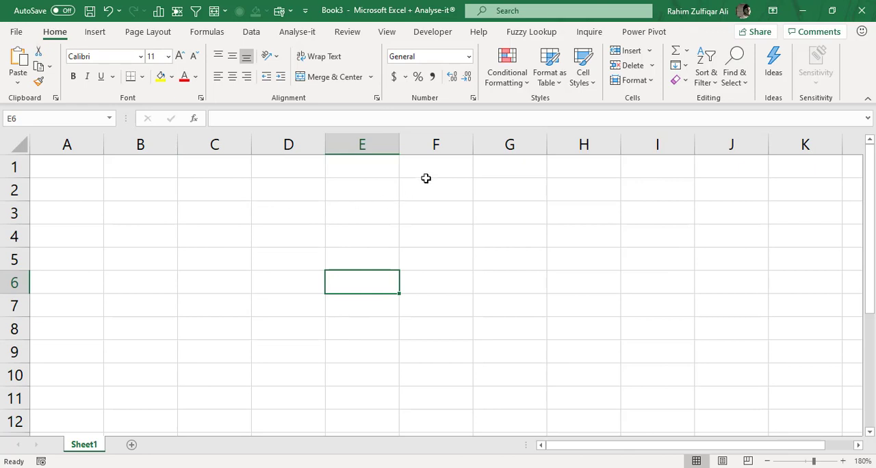
Select the range F2:J10 and name it powerbi.
left_click_drag(425, 178, 710, 381)
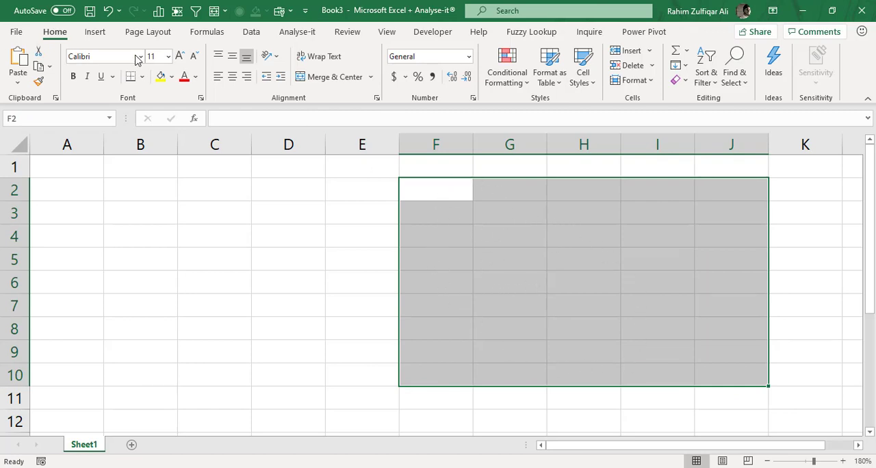
left_click(59, 116)
type("powerbi")
key("Return")
left_click(260, 259)
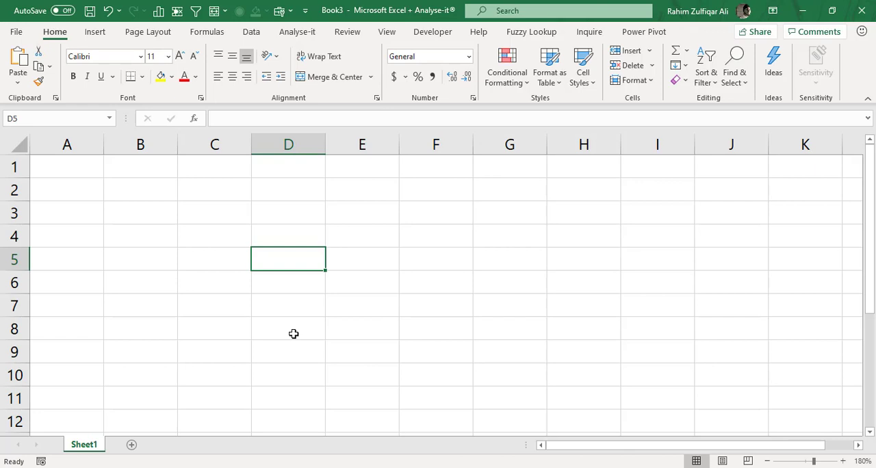
Try to name cell B1 with the presenter's first and middle names separated by a space.
left_click(127, 171)
left_click(35, 117)
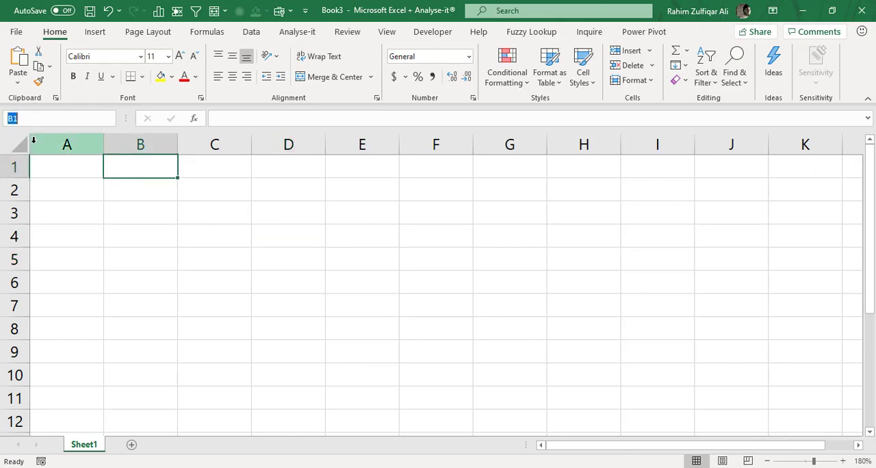
type("rahim_zulfiqar")
key("Home")
key("Right")
key("Right")
key("Right")
key("Right")
key("Right")
key("Home")
key("Right")
key("Right")
key("Right")
key("Right")
key("Right")
key("shift+Right")
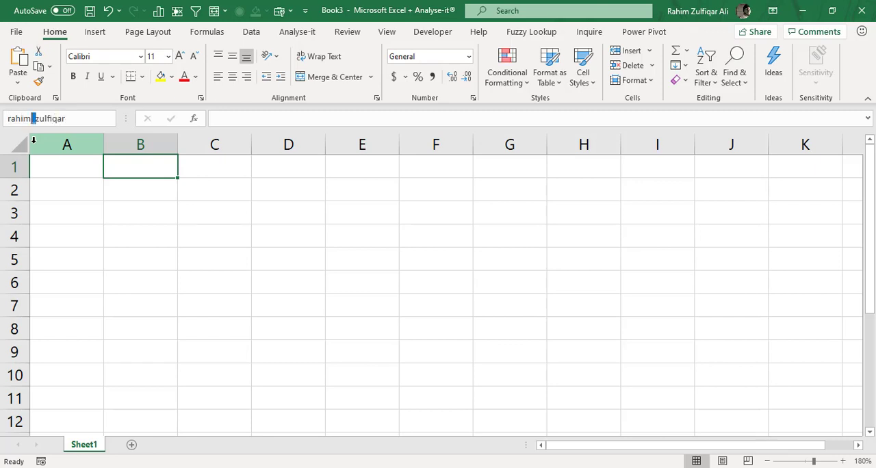
key("Return")
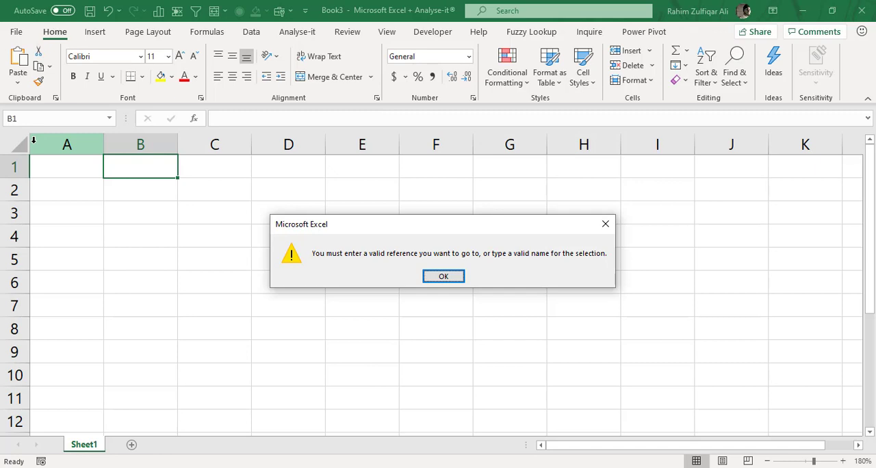
key("Return")
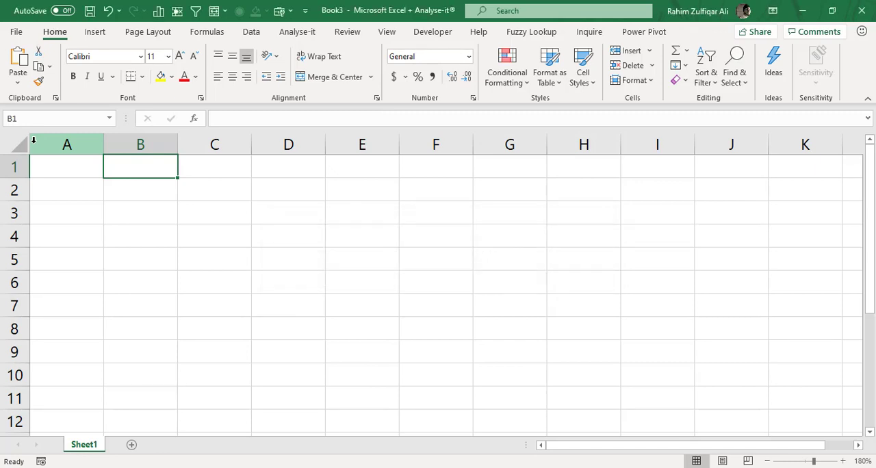
key("Right")
key("Right")
key("Right")
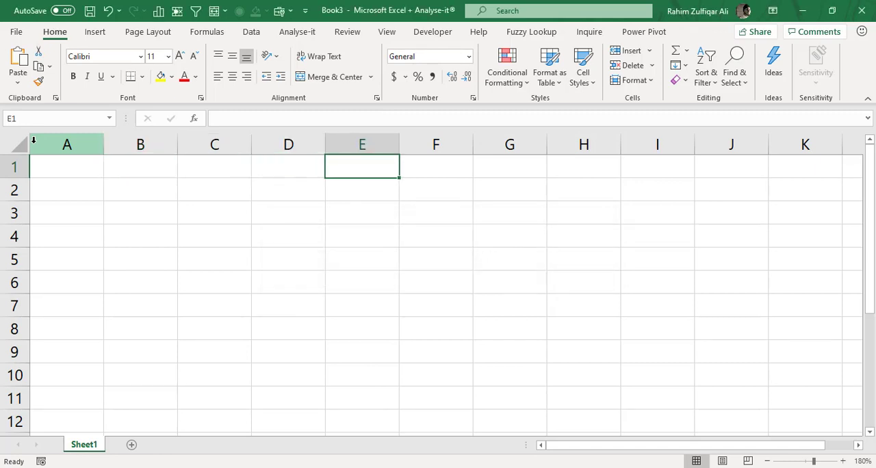
key("Down")
key("Down")
key("Down")
key("Down")
key("Left")
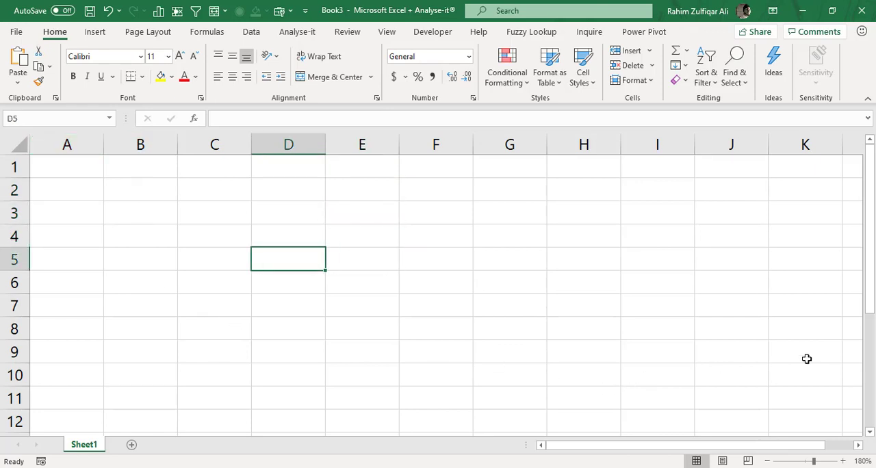
Select the range B30:G37 and name it karachi.
scroll(872, 397, "down", 4)
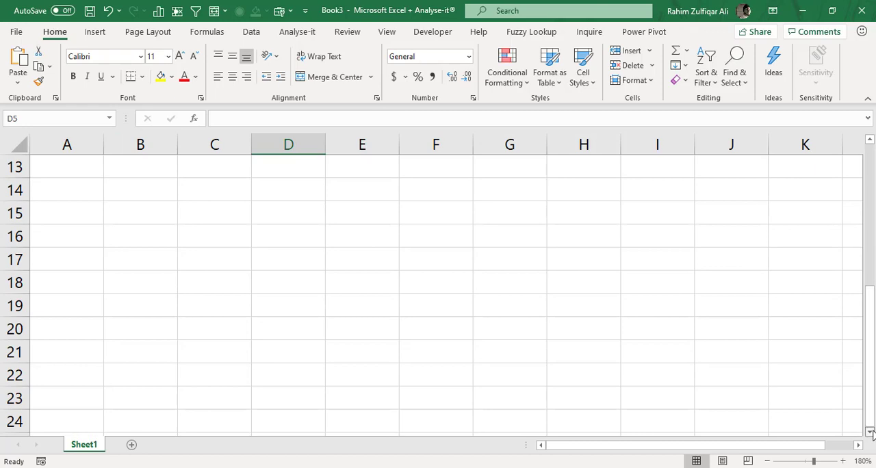
scroll(872, 432, "down", 5)
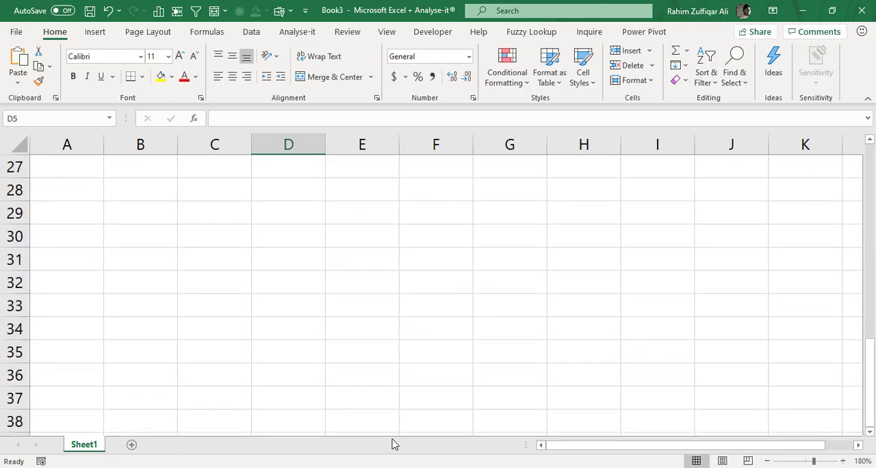
left_click_drag(127, 233, 524, 409)
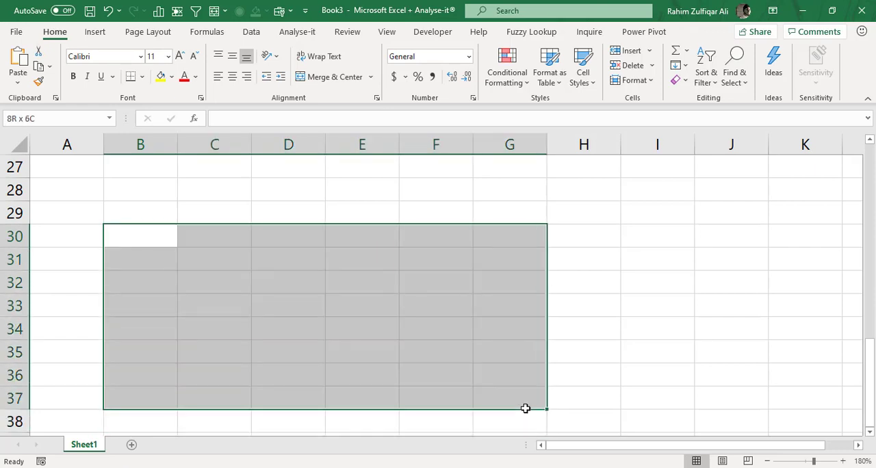
left_click(59, 115)
type("karachi")
key("Return")
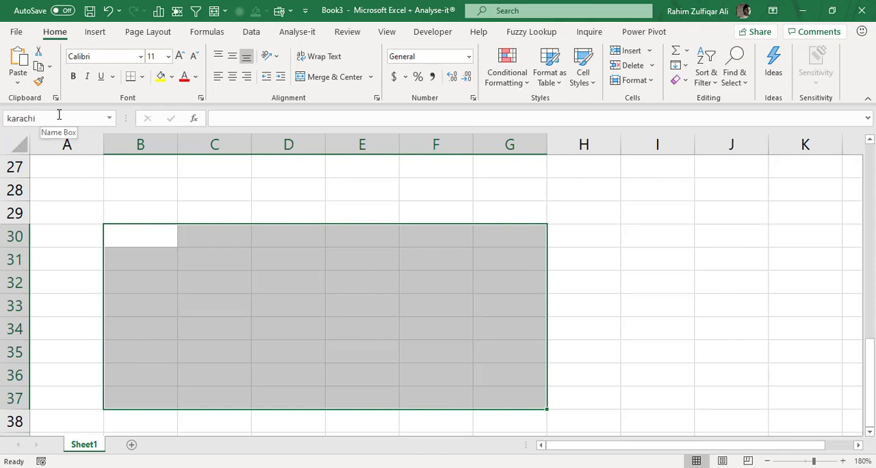
Select the range X30:AH42 and name it pakistan.
key("Right")
key("Right")
key("Right")
key("Right")
key("Right")
key("Right")
key("Right")
key("Right")
key("Right")
key("Right")
key("Right")
key("Right")
key("Right")
key("Right")
key("Right")
key("Right")
key("Right")
key("Right")
key("Right")
key("Right")
key("shift+Right")
key("shift+Right")
key("shift+Right")
key("shift+Right")
key("shift+Right")
key("shift+Right")
key("shift+Right")
key("shift+Right")
key("shift+Right")
key("shift+Right")
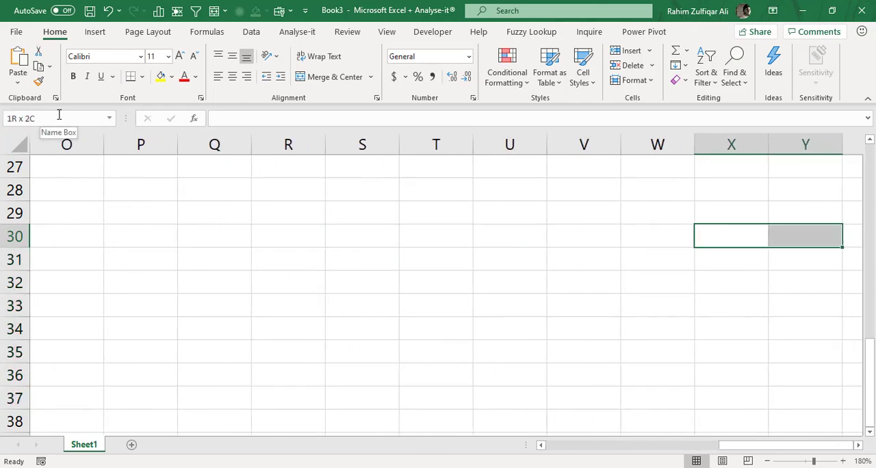
key("shift+Down")
key("shift+Down")
key("shift+Down")
key("shift+Down")
key("shift+Down")
key("shift+Down")
key("shift+Down")
key("shift+Down")
key("shift+Down")
key("shift+Down")
key("shift+Down")
key("shift+Down")
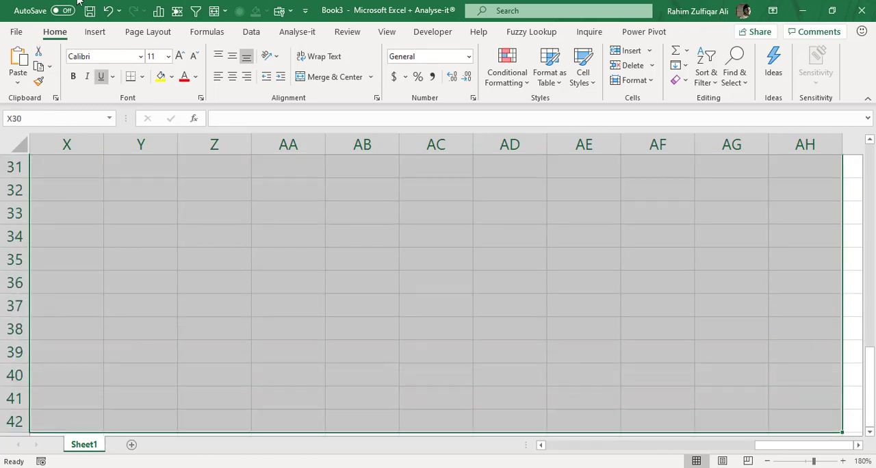
left_click(34, 119)
type("pakistan")
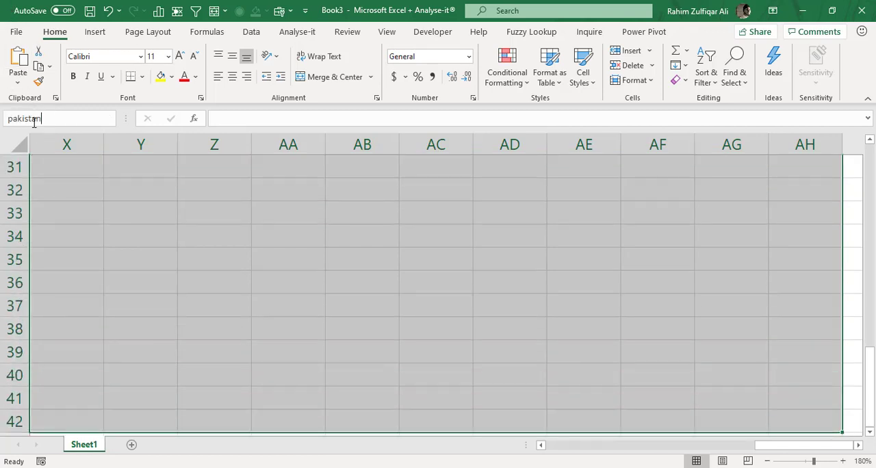
key("Return")
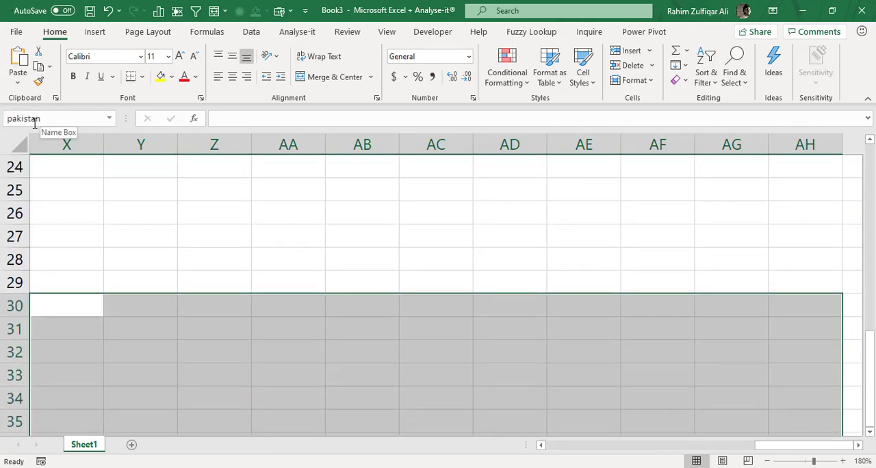
Return to cell A1 and jump to the named ranges powerbi and pakistan, and to the cell named with the presenter's first name.
left_click(96, 186)
key("ctrl+Home")
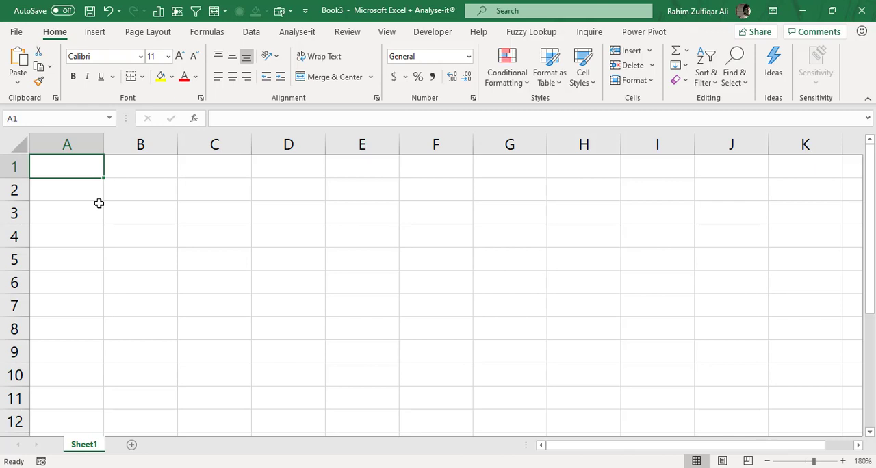
left_click(110, 122)
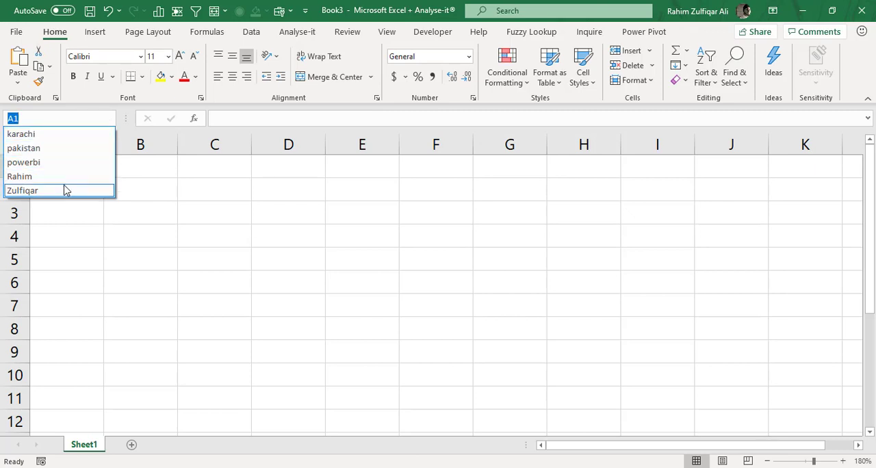
left_click(23, 163)
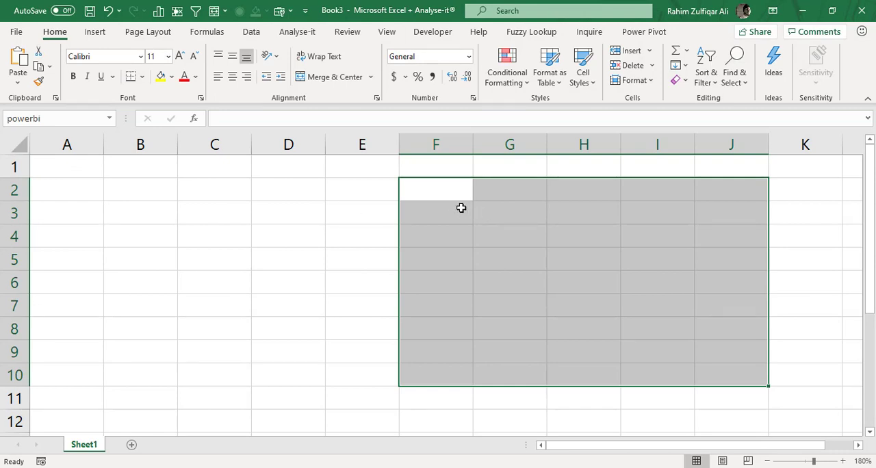
left_click(108, 118)
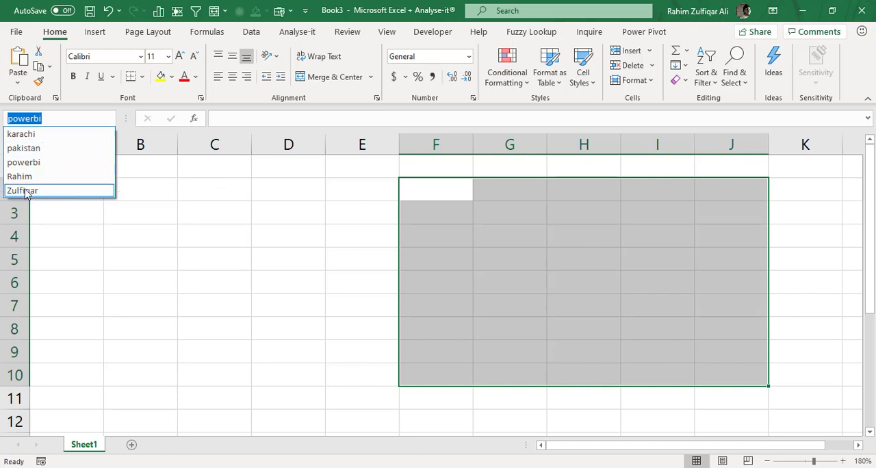
left_click(23, 148)
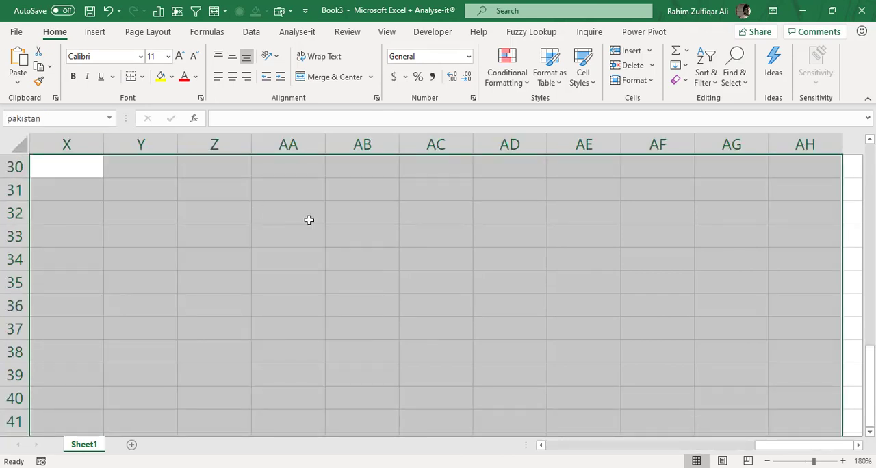
left_click(109, 119)
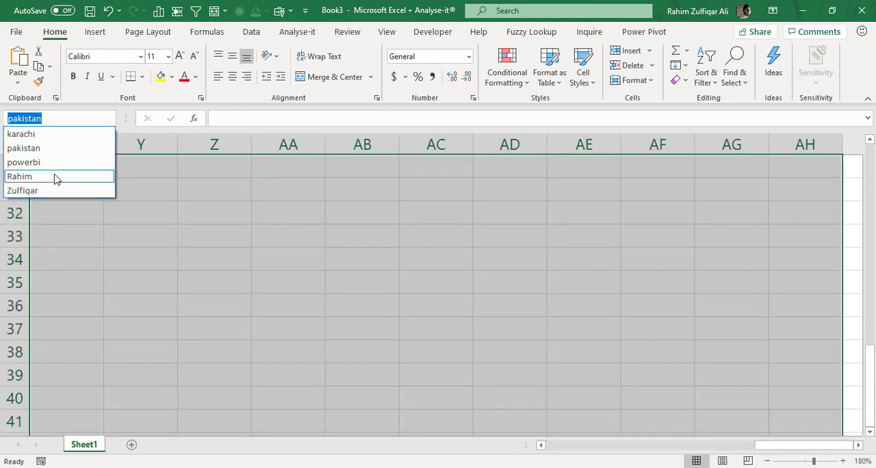
left_click(57, 178)
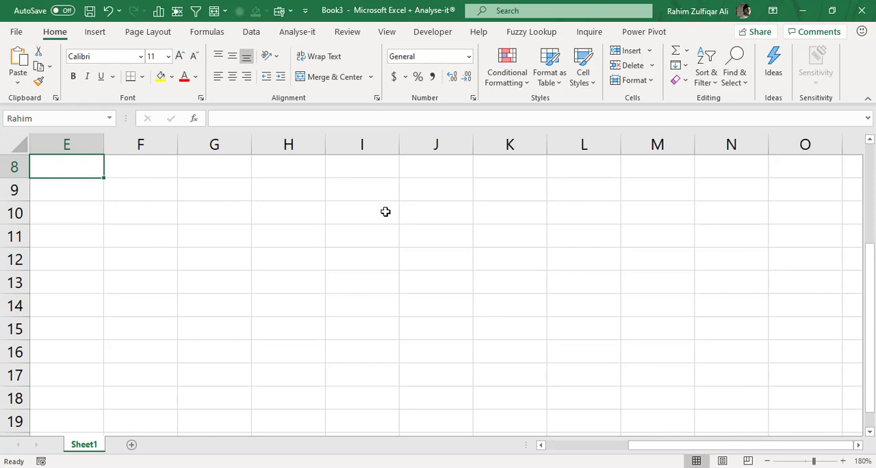
left_click(613, 448)
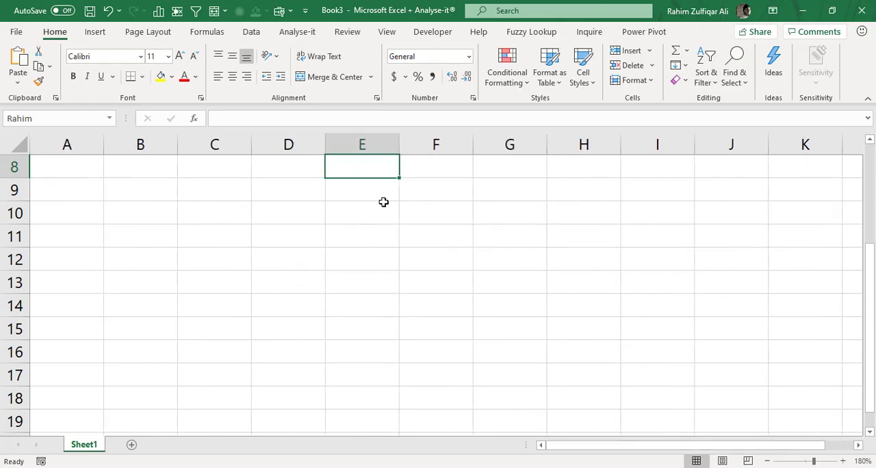
Open the Name Manager and review which cells the two personal names and powerbi refer to.
left_click(202, 38)
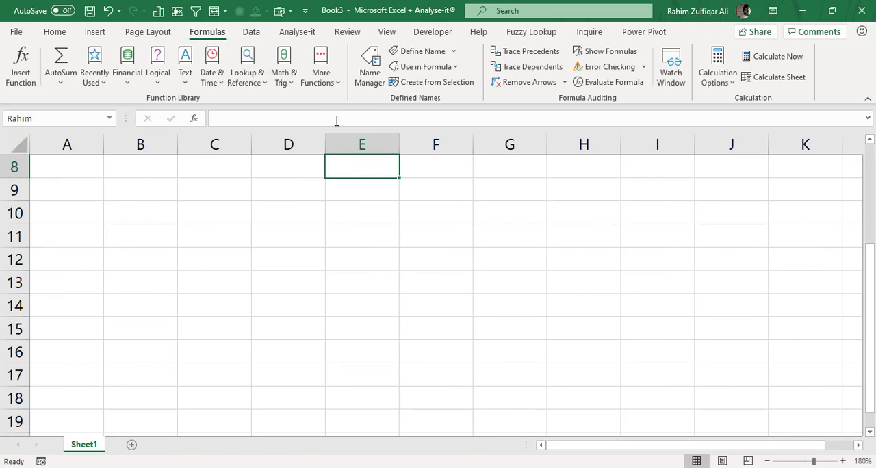
left_click(368, 81)
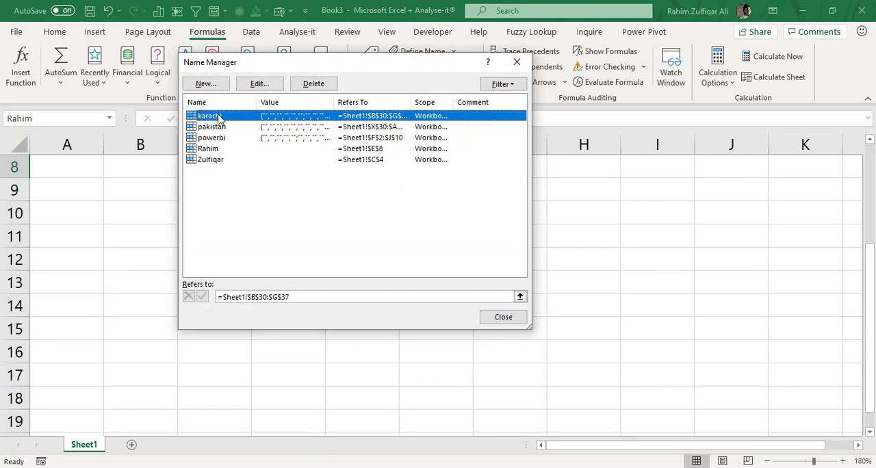
left_click(214, 162)
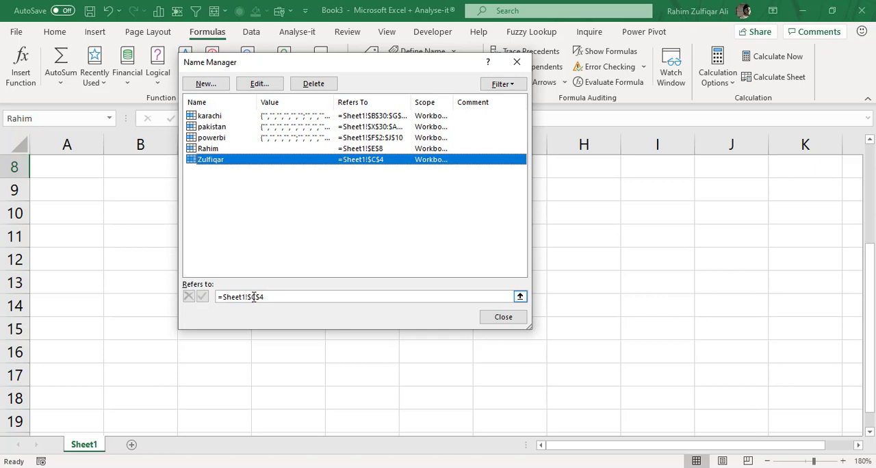
left_click(228, 149)
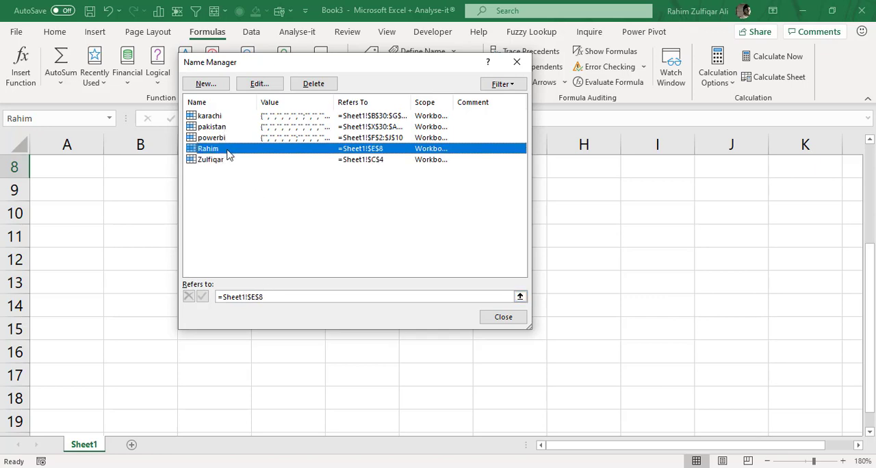
left_click(358, 140)
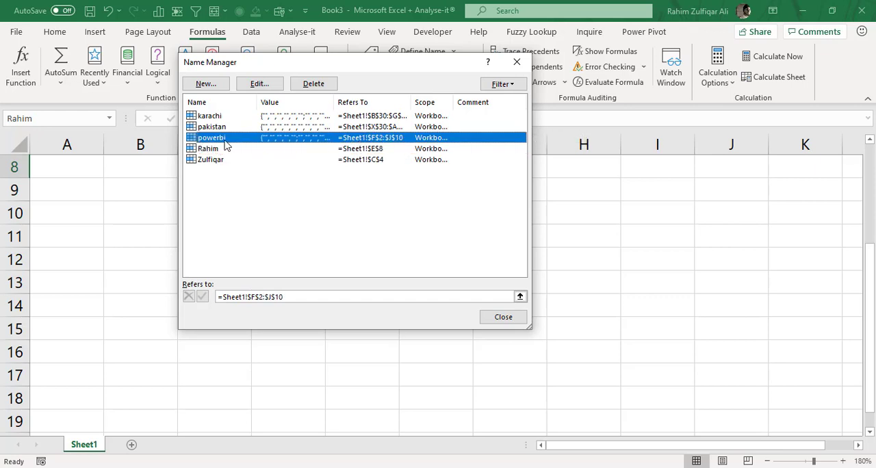
View the edit settings of the powerbi name without changing them, and check the references of pakistan and karachi.
left_click(251, 86)
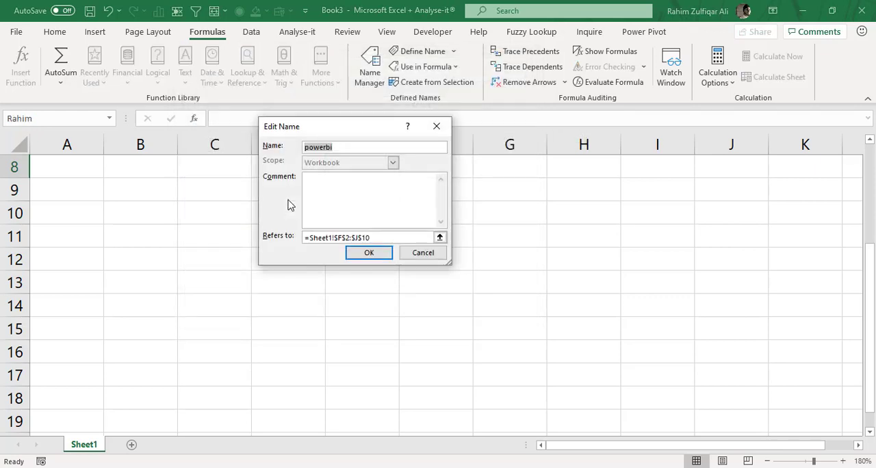
left_click(415, 254)
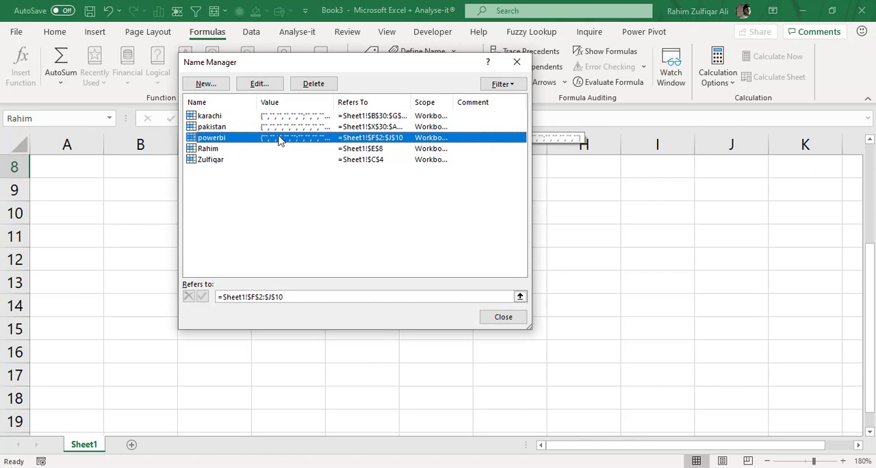
left_click(279, 127)
left_click(280, 117)
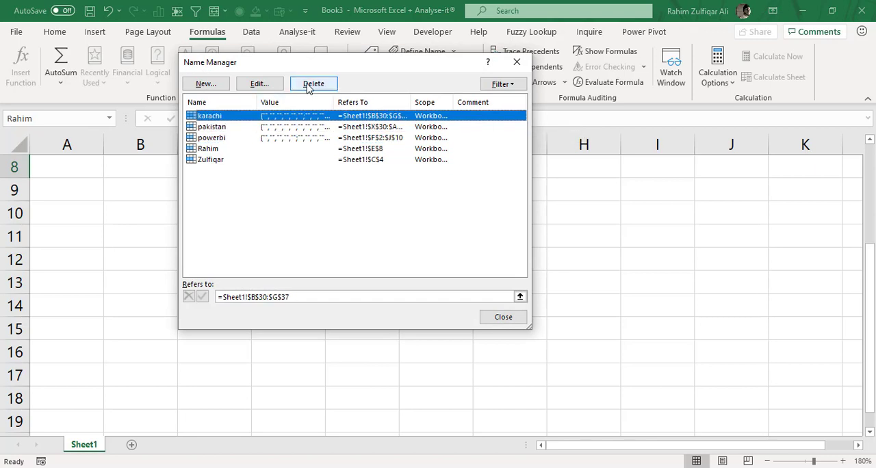
View the new-name form and its scope choices without creating a name, and close the Name Manager.
left_click(204, 84)
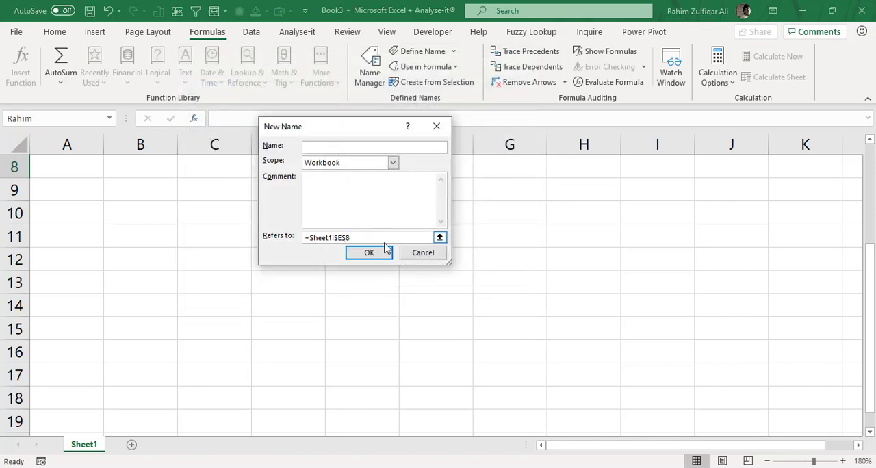
left_click(430, 254)
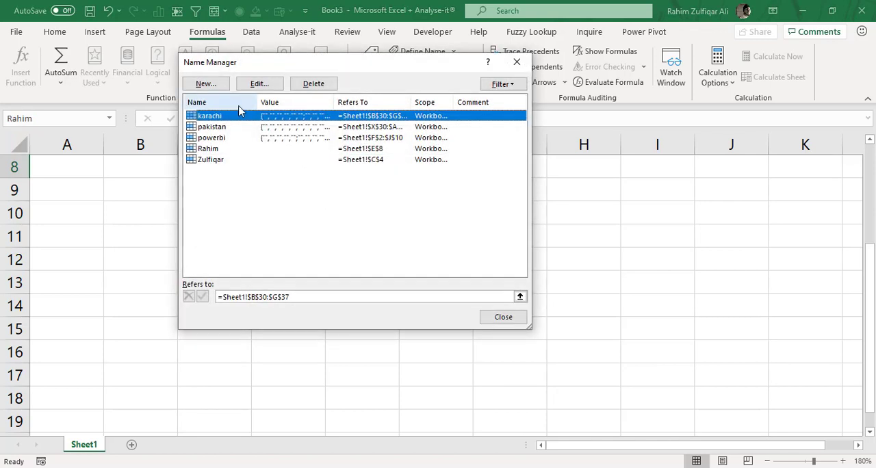
left_click(207, 86)
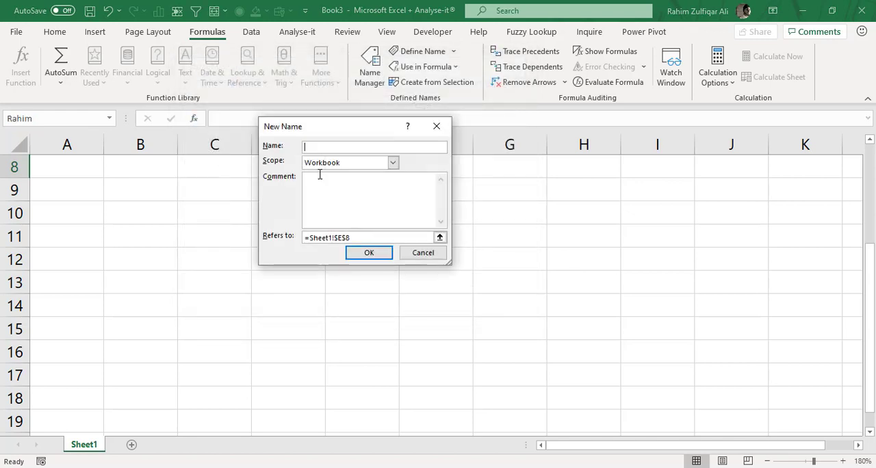
left_click(319, 166)
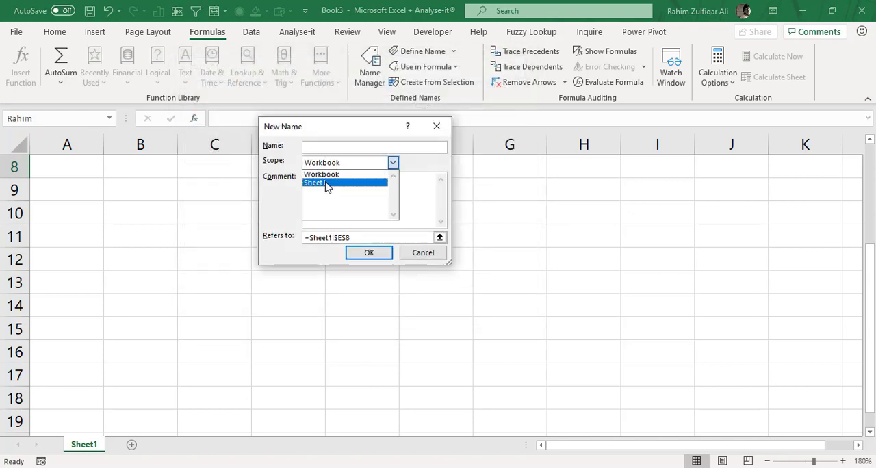
left_click(421, 253)
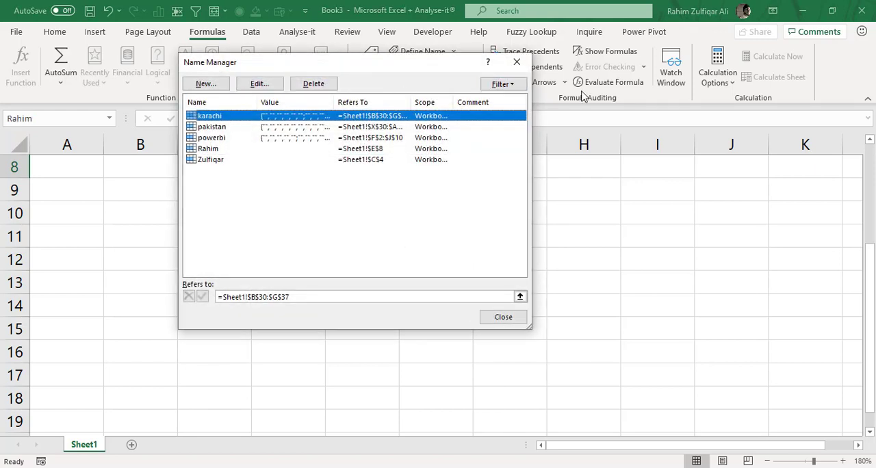
left_click(520, 67)
left_click(631, 214)
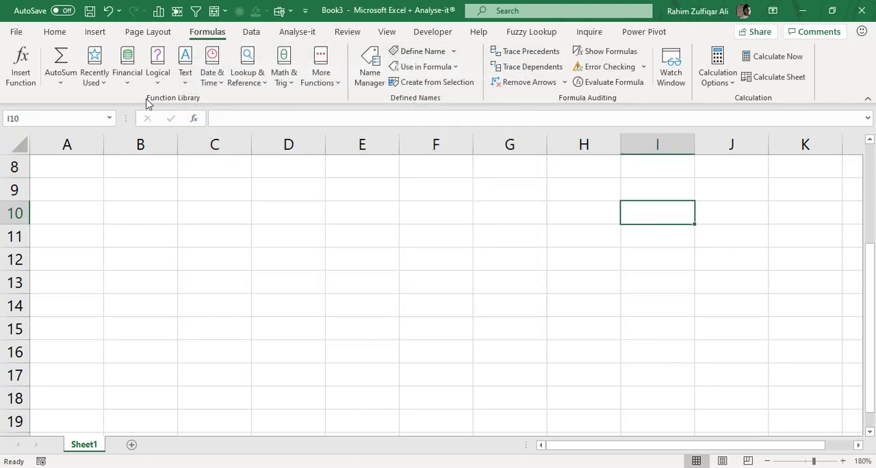
left_click(57, 34)
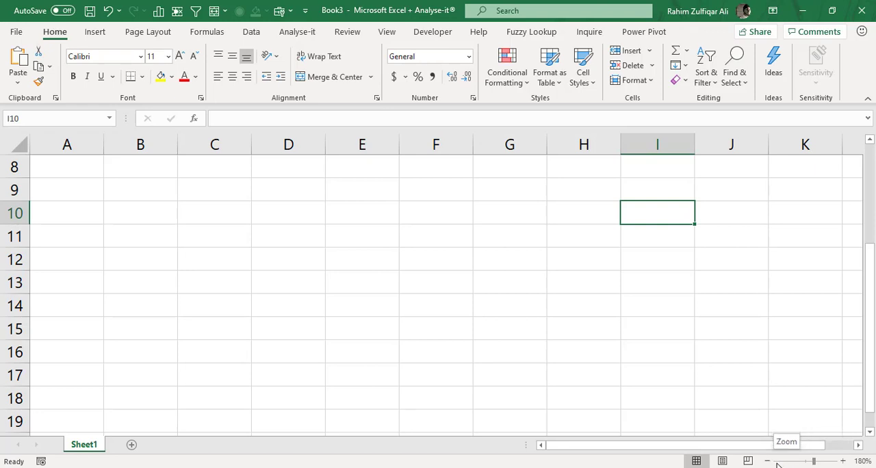
Set a custom worksheet zoom of 39%.
left_click(862, 461)
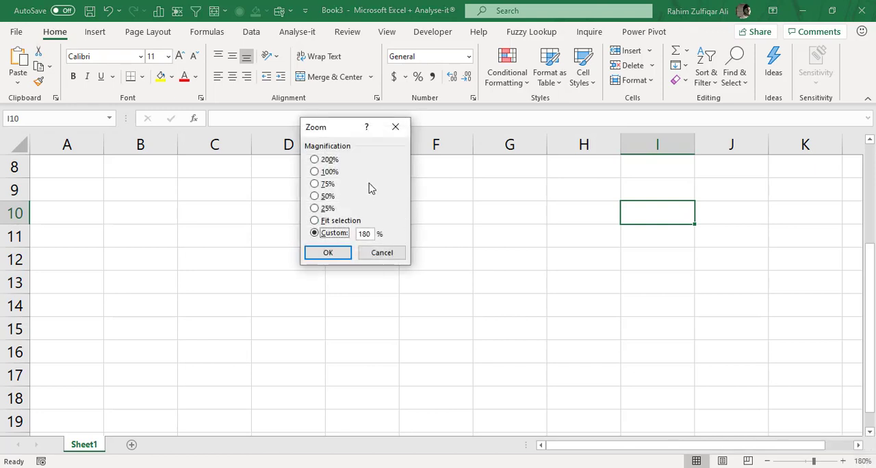
left_click_drag(322, 131, 385, 197)
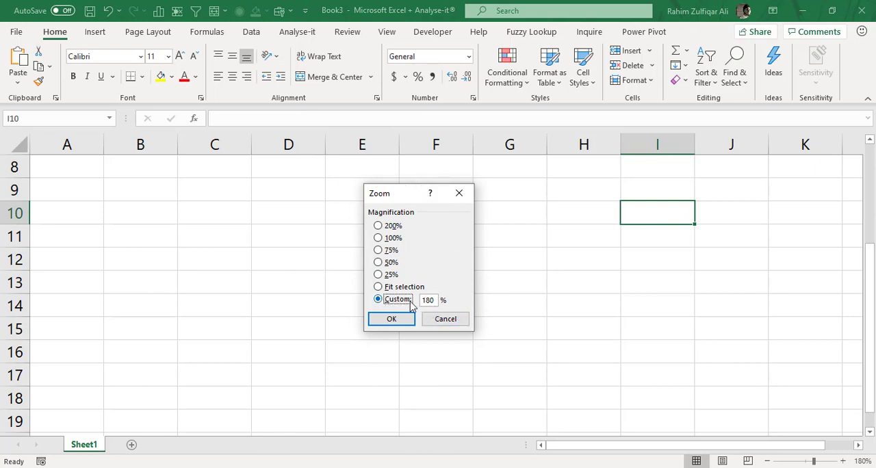
left_click_drag(433, 301, 409, 299)
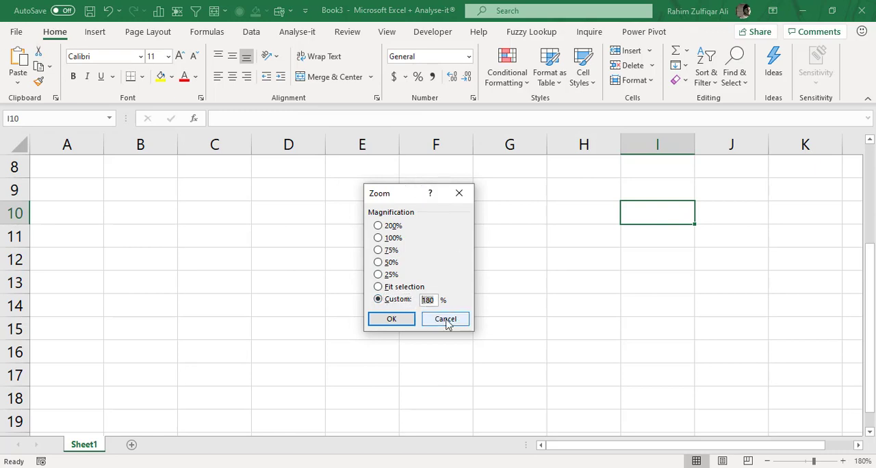
key("BackSpace")
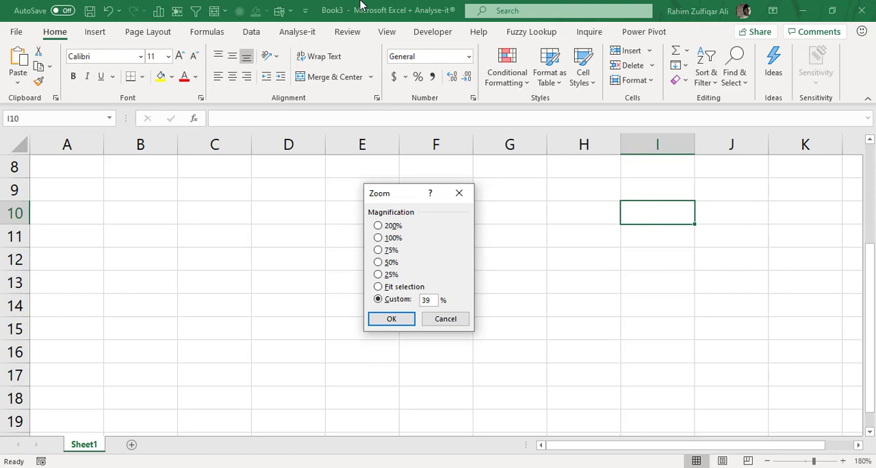
key("Return")
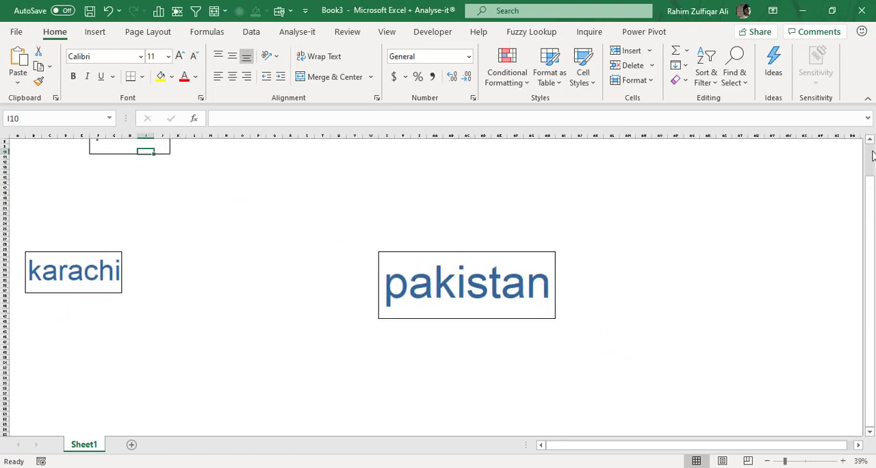
Highlight the pakistan, karachi and powerbi ranges one after another on the zoomed-out sheet to check their extents.
scroll(777, 163, "up", 3)
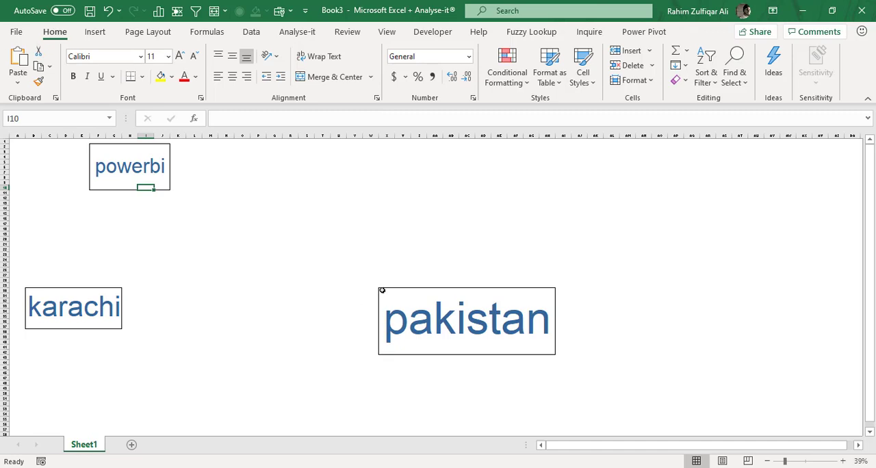
left_click_drag(382, 290, 556, 354)
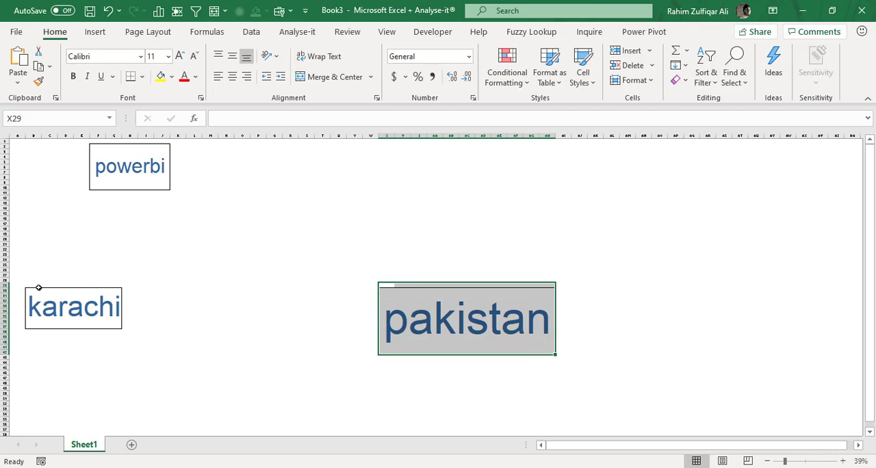
left_click_drag(38, 287, 137, 338)
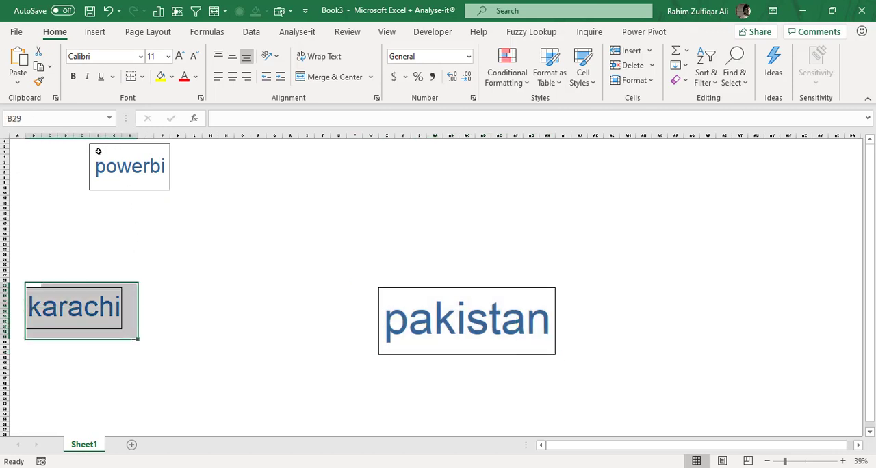
left_click_drag(98, 151, 170, 190)
left_click(233, 203)
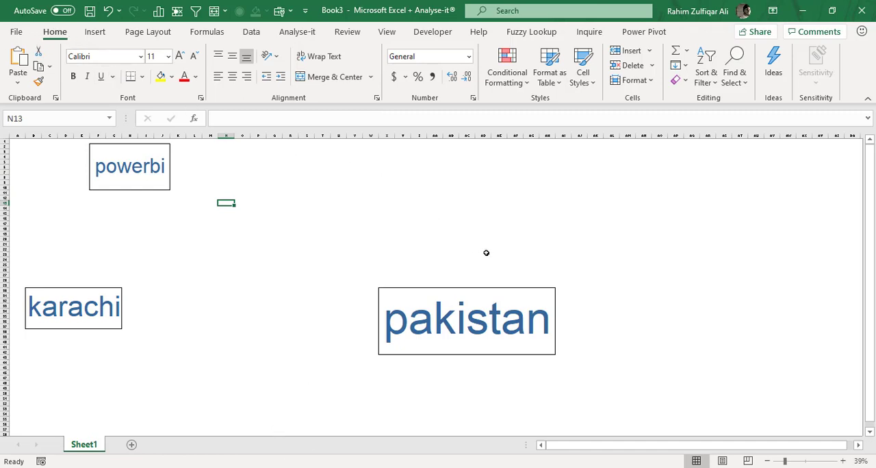
Set the worksheet zoom to 100%.
left_click(860, 461)
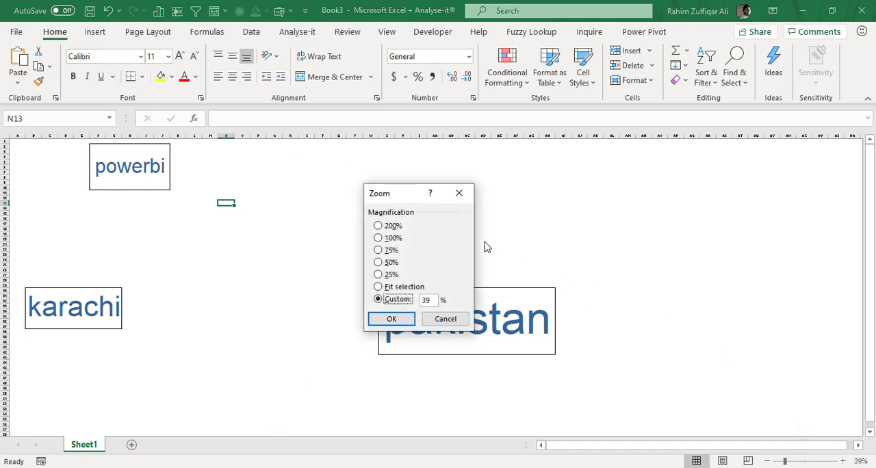
left_click(392, 238)
left_click(404, 319)
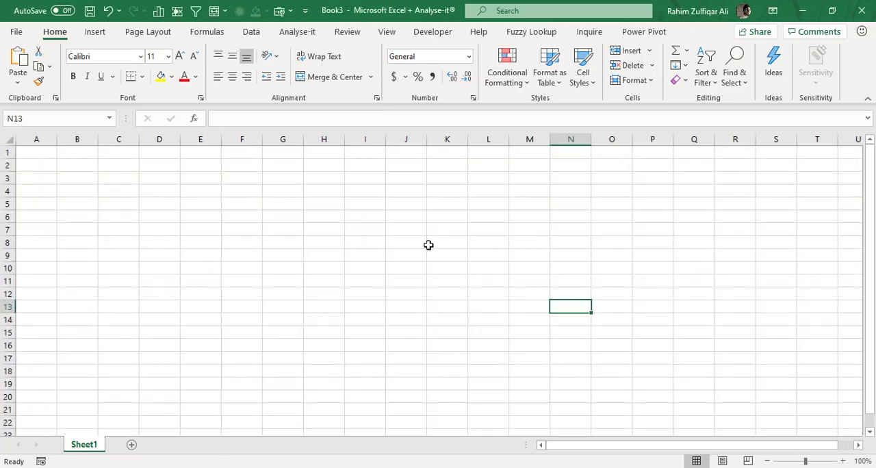
Paste the list of all defined names with their references into Sheet1, starting at cell G3.
left_click(272, 202)
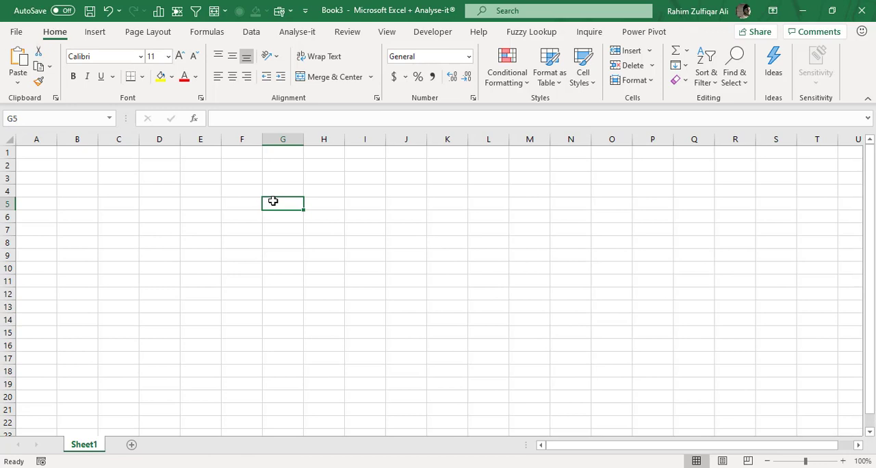
left_click(312, 170)
left_click(279, 180)
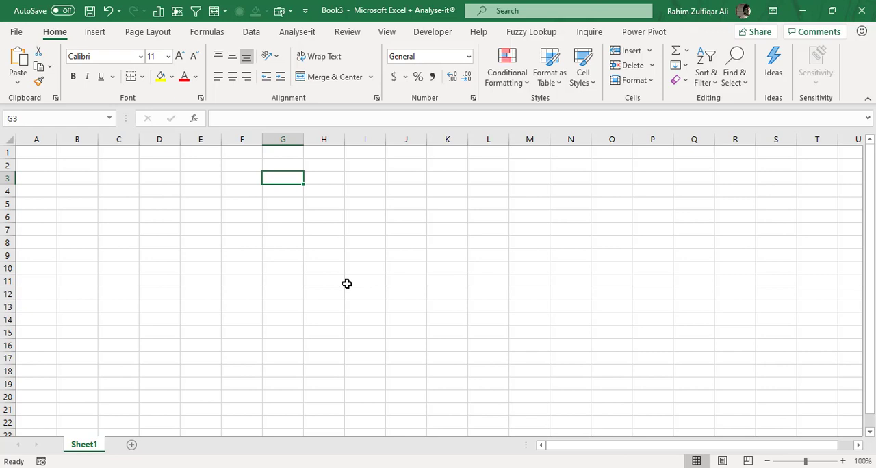
key("F3")
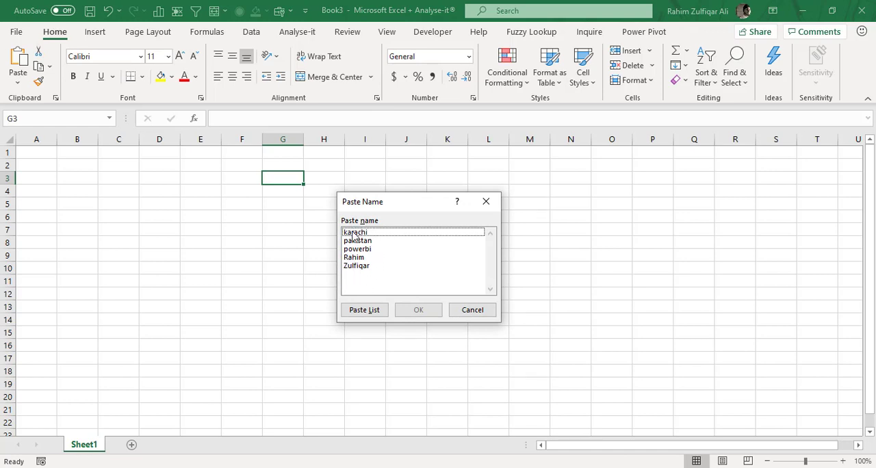
left_click(364, 310)
left_click(308, 266)
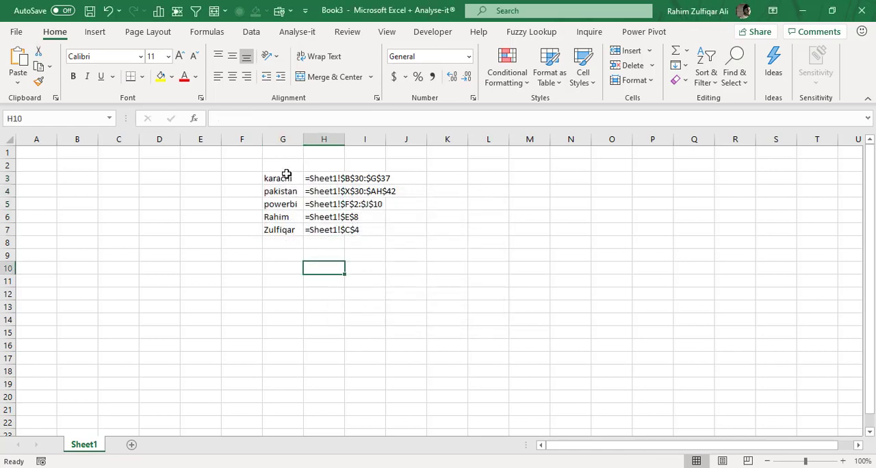
Examine the pasted names in G3:G7 and their cell references in column H.
left_click_drag(286, 175, 286, 232)
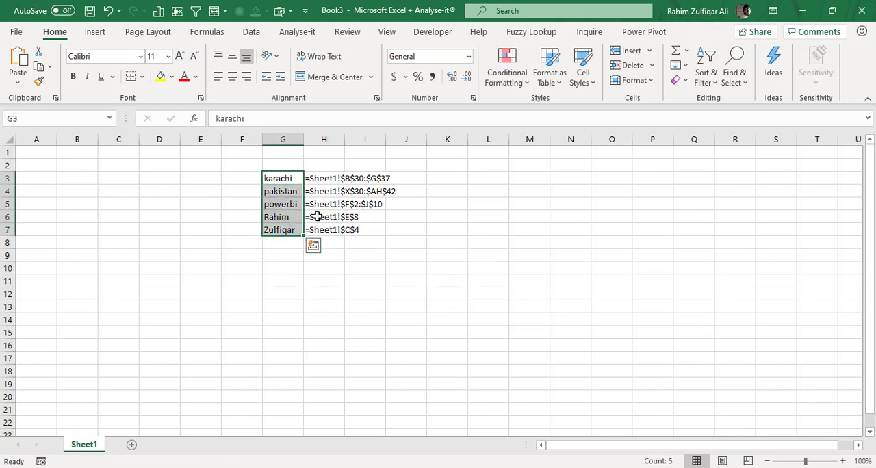
left_click_drag(319, 177, 342, 230)
left_click(340, 233)
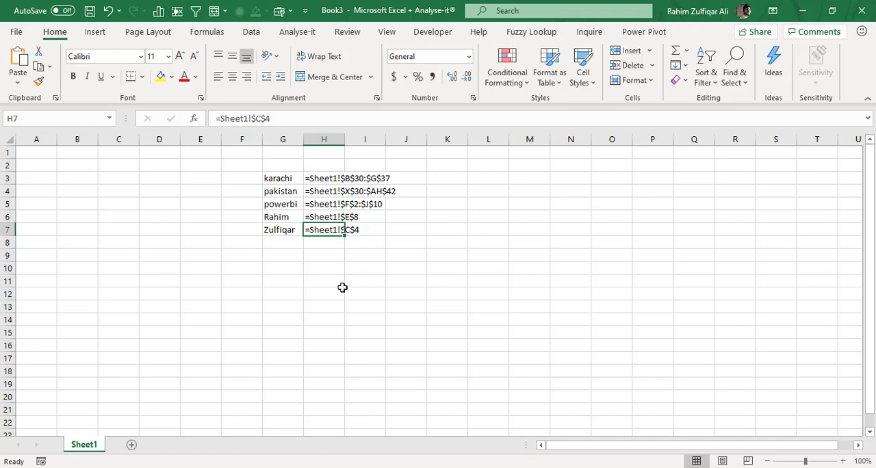
View the defined names in the Name Box list and in the Name Manager without changing anything.
left_click(110, 119)
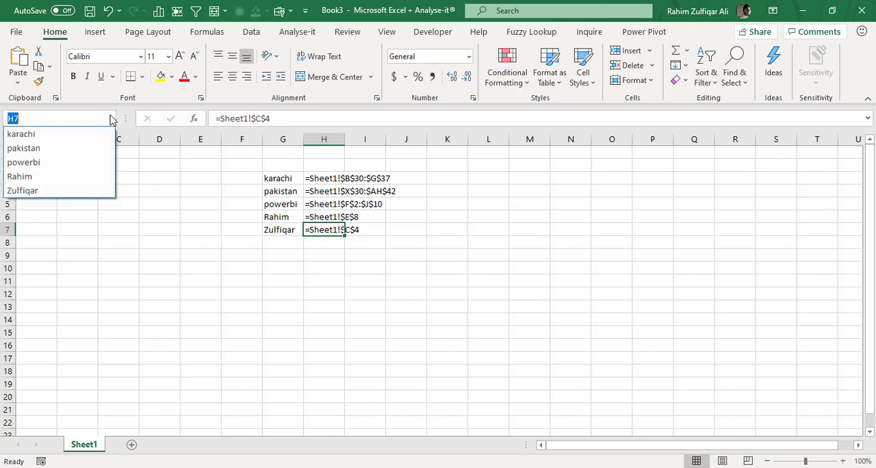
left_click(207, 32)
left_click(206, 32)
left_click(380, 83)
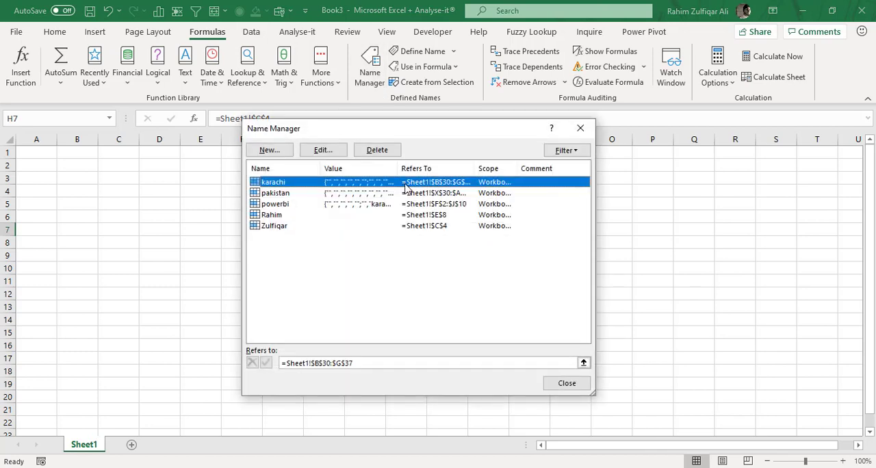
left_click(579, 130)
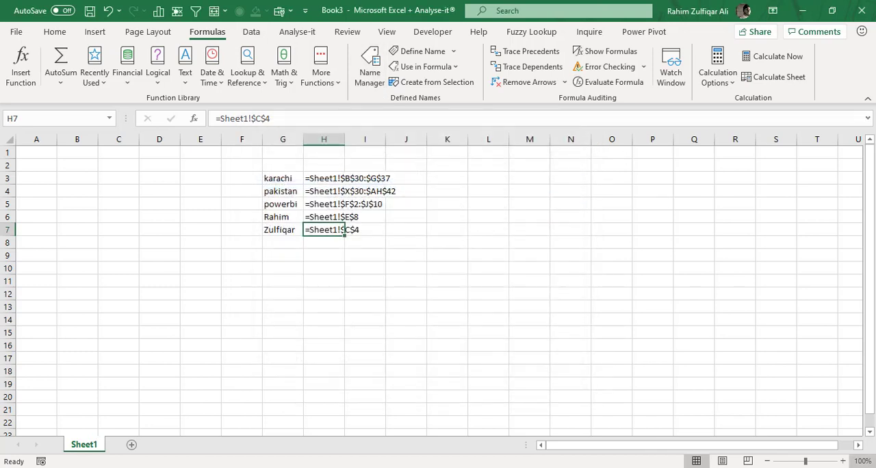
View the zoom settings and the Paste Name choices, cancelling both without applying anything.
left_click(863, 461)
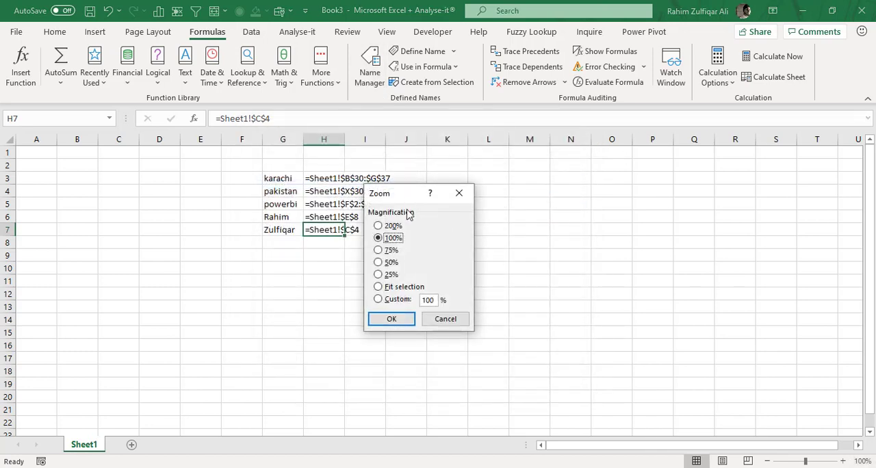
left_click(447, 320)
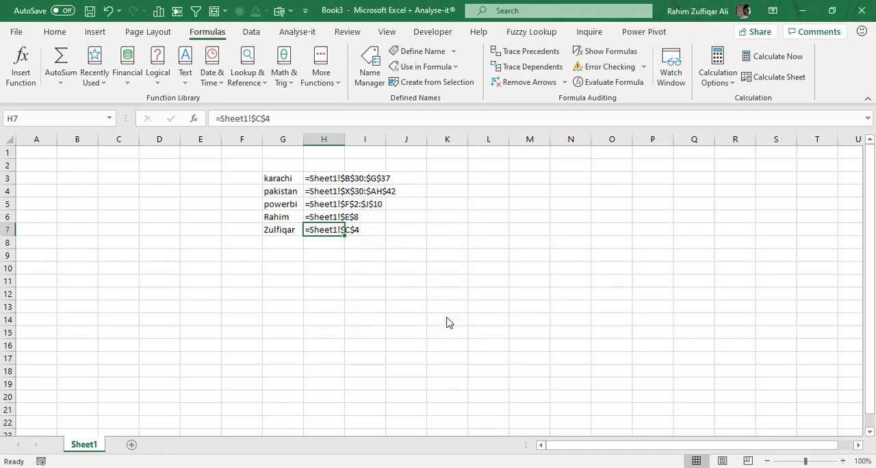
key("F3")
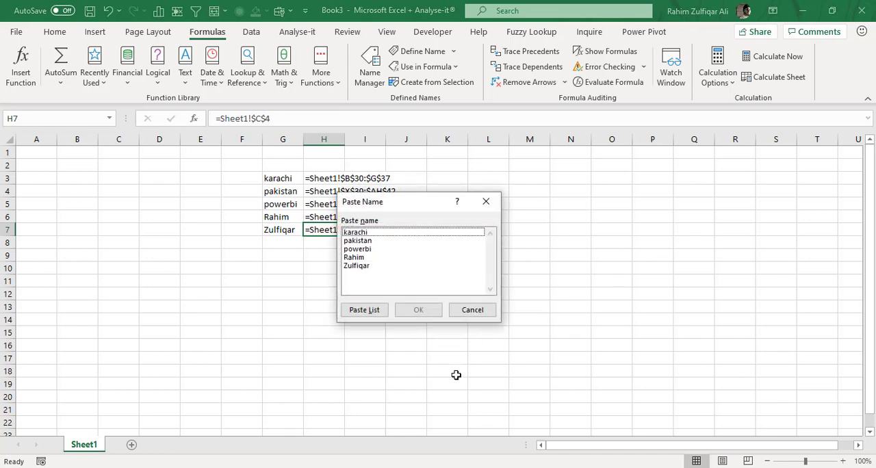
left_click(472, 310)
left_click(286, 179)
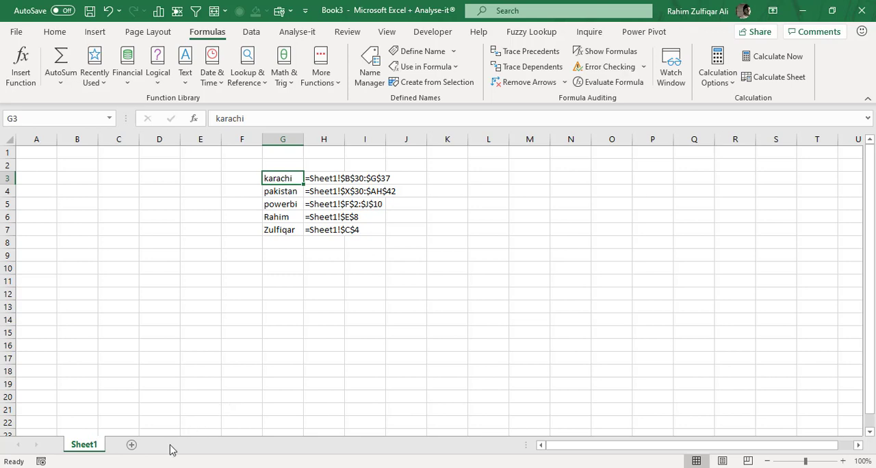
Add a new worksheet after Sheet1 and fill its cell E4 with yellow.
left_click(132, 445)
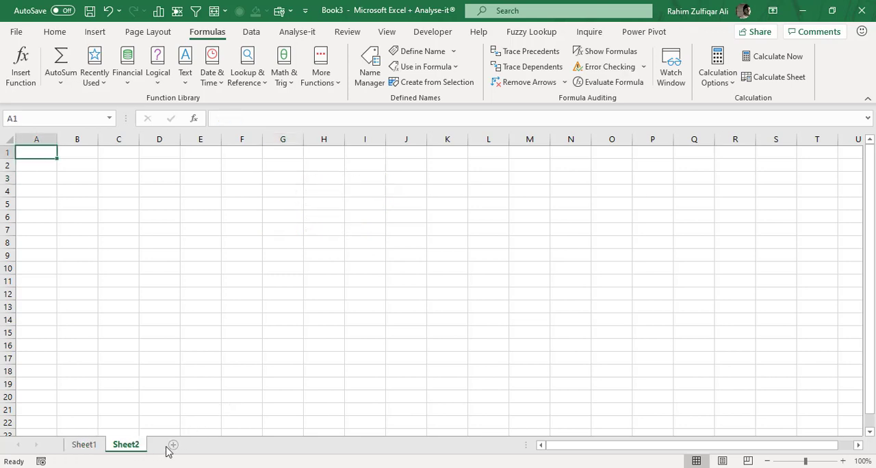
left_click(85, 445)
left_click(113, 446)
left_click(187, 190)
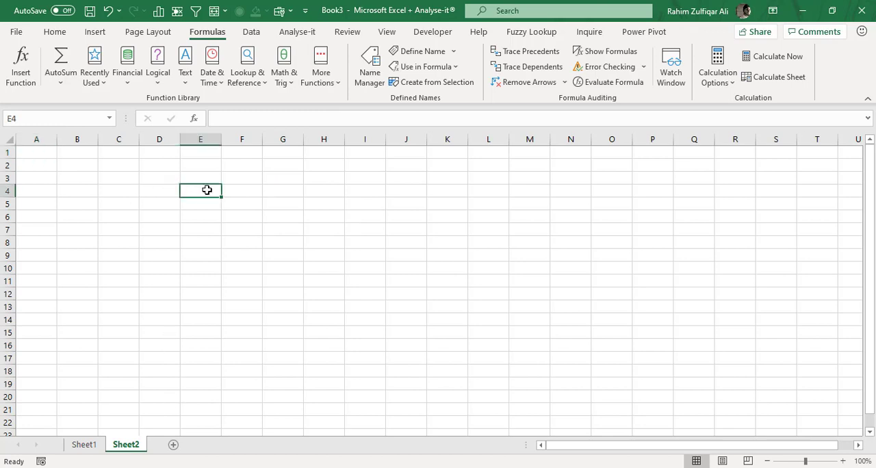
left_click(56, 32)
left_click(160, 76)
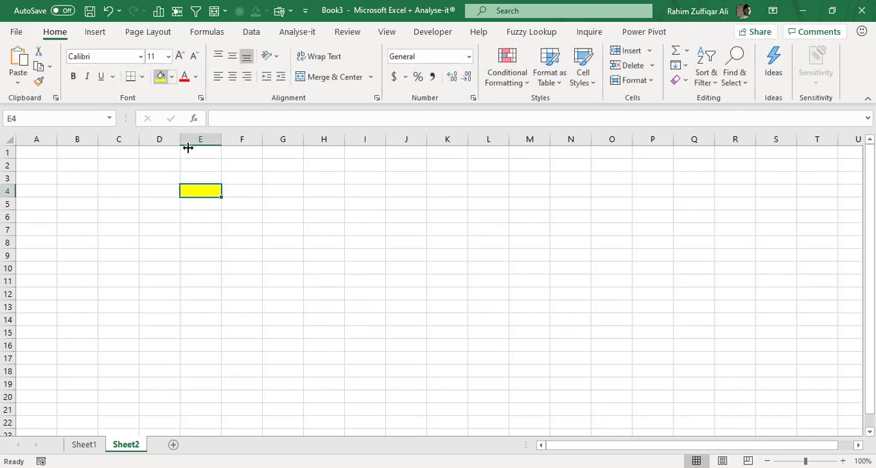
Enter the values 4, 5, 6, 4, 3 and 4 in cells C3:C8 of Sheet1.
left_click(96, 446)
left_click(127, 181)
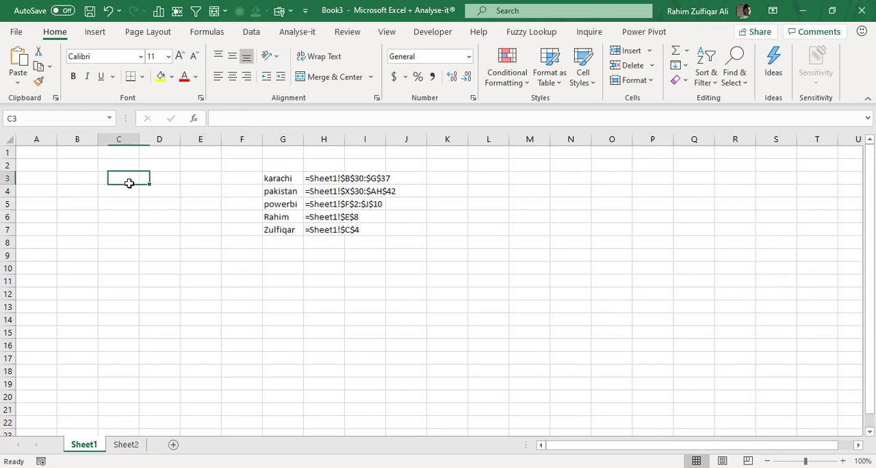
type("4 5 6 4 3 4")
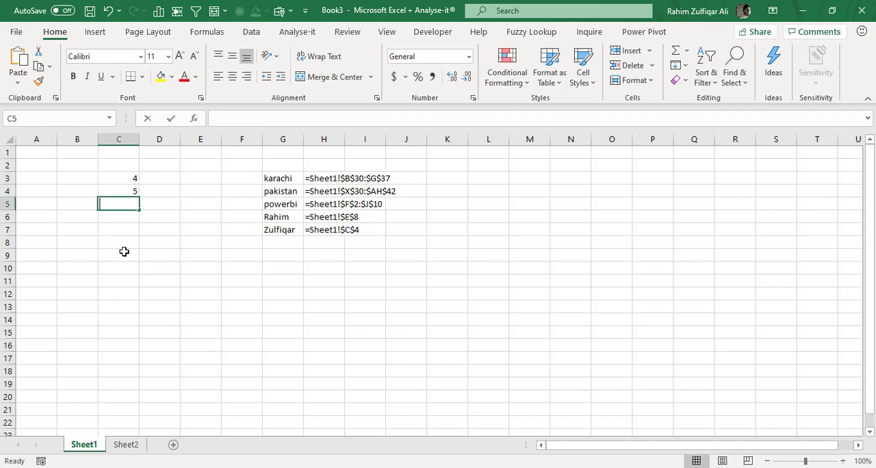
key("Return")
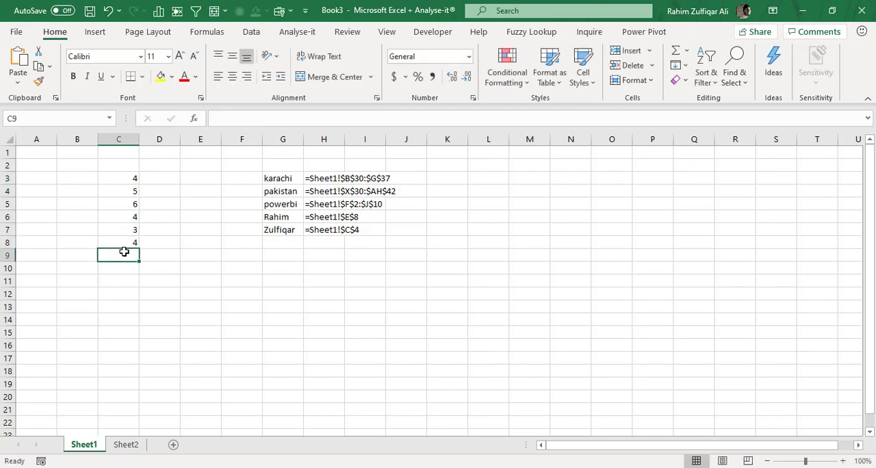
Sum Sheet1's cells C3:C8 by direct reference in Sheet2's cell E4, and clear the formula again.
left_click(134, 444)
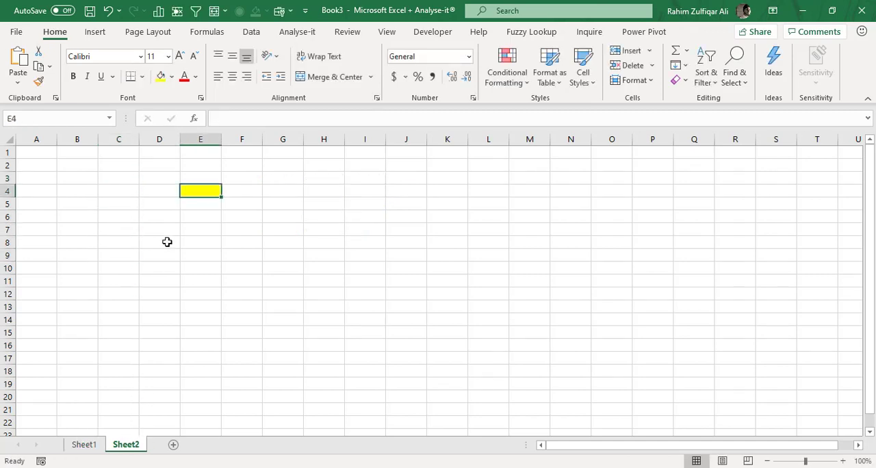
type("=SUM(")
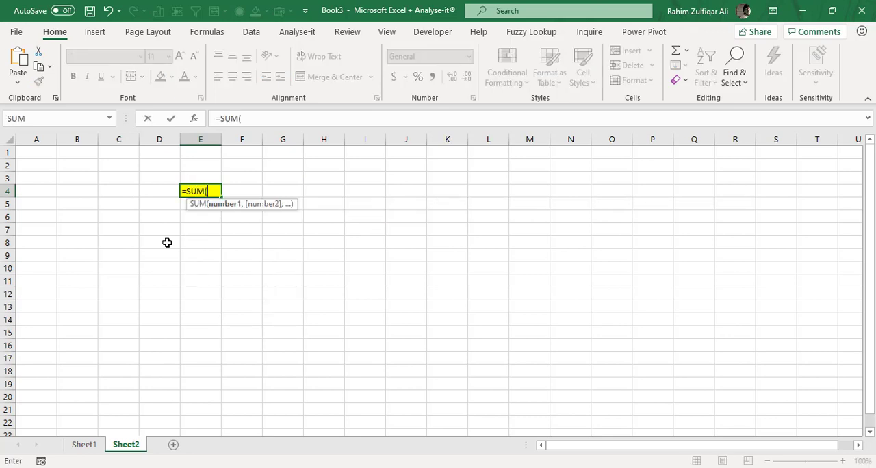
left_click(84, 445)
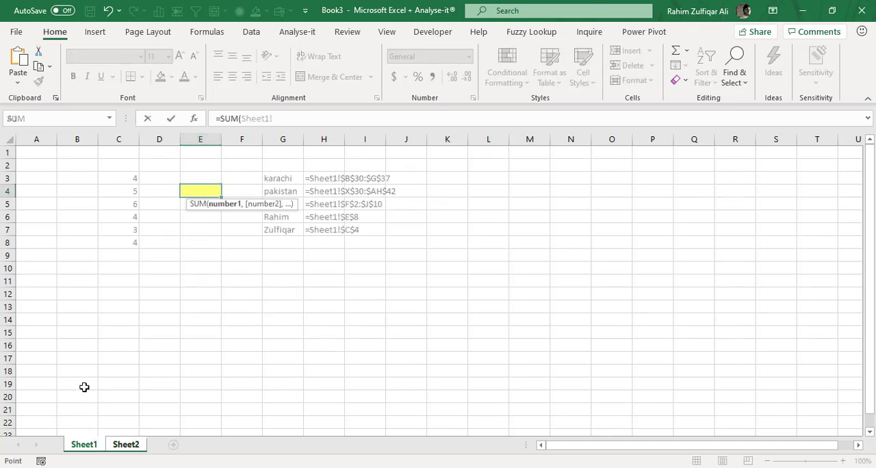
left_click_drag(119, 177, 114, 244)
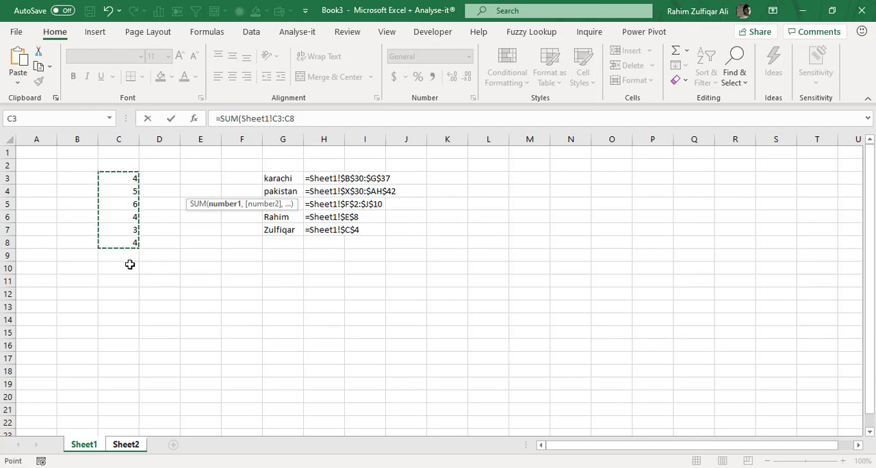
key("Return")
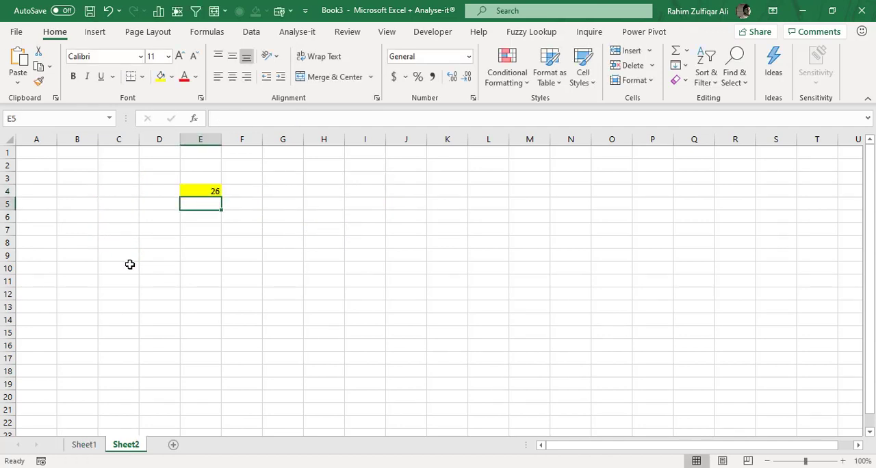
key("Up")
key("Delete")
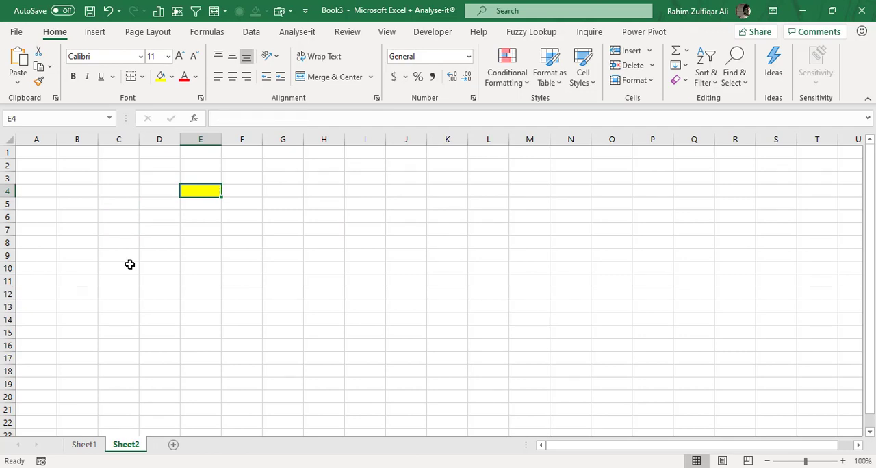
Name the range C3:C8 on Sheet1 balances.
left_click(84, 445)
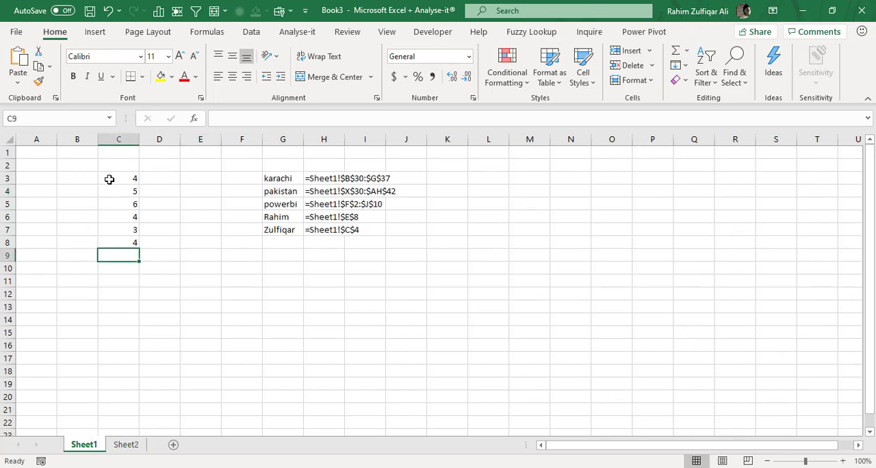
left_click_drag(109, 179, 109, 243)
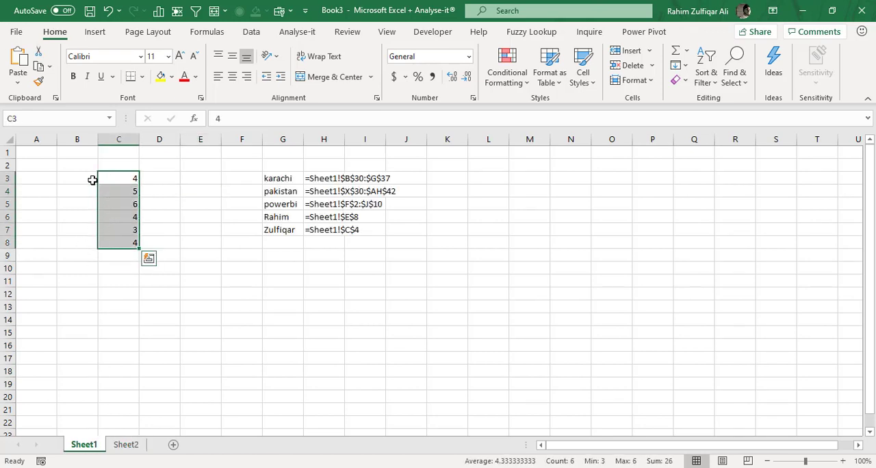
left_click(36, 121)
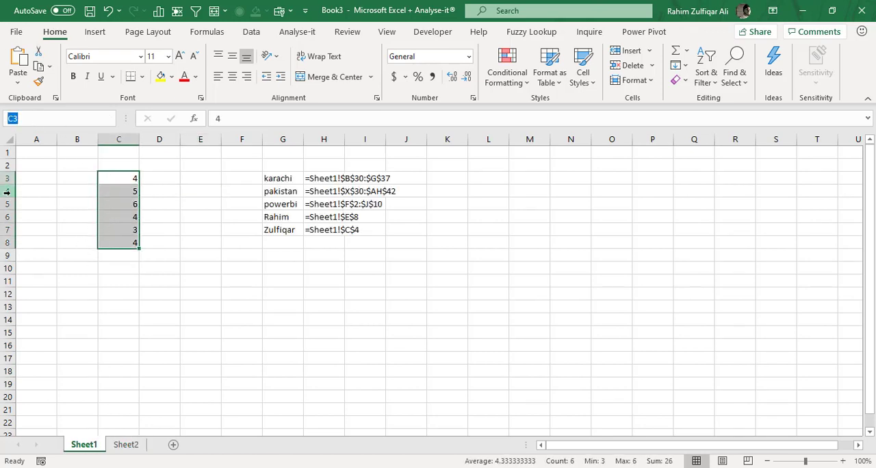
type("balances")
key("Return")
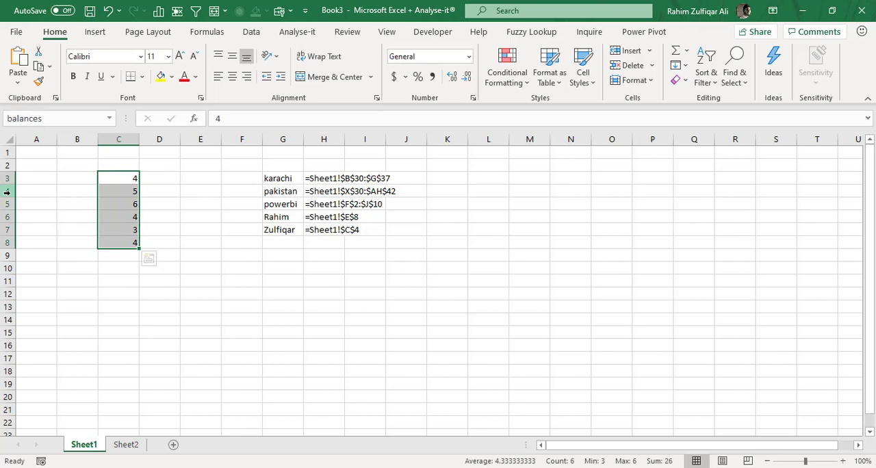
Sum the named range balances in Sheet2's cell E4 with =SUM(balances), picking the name from the list of defined names.
left_click(129, 444)
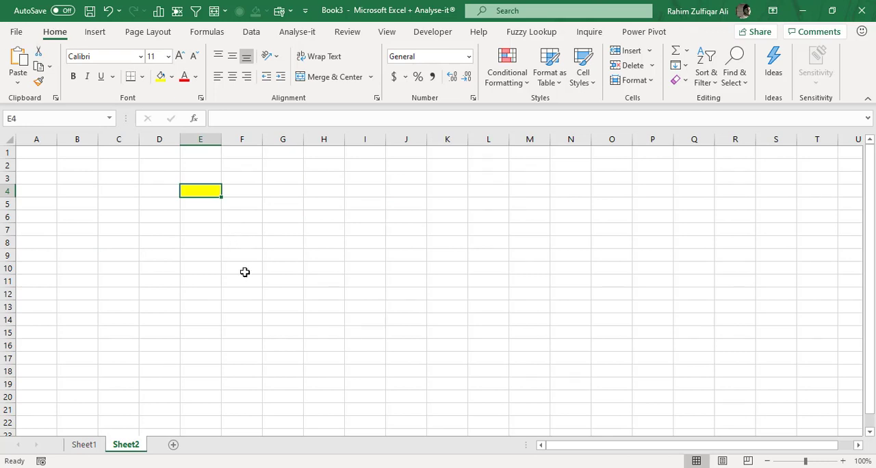
type("=sum")
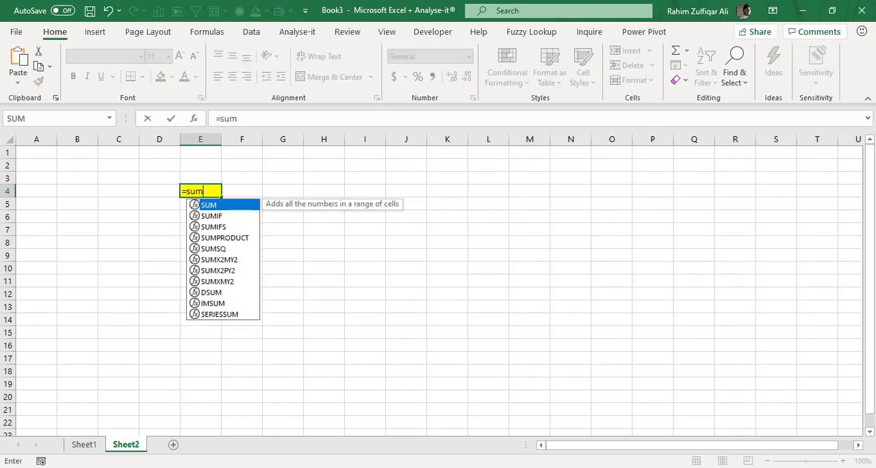
key("Tab")
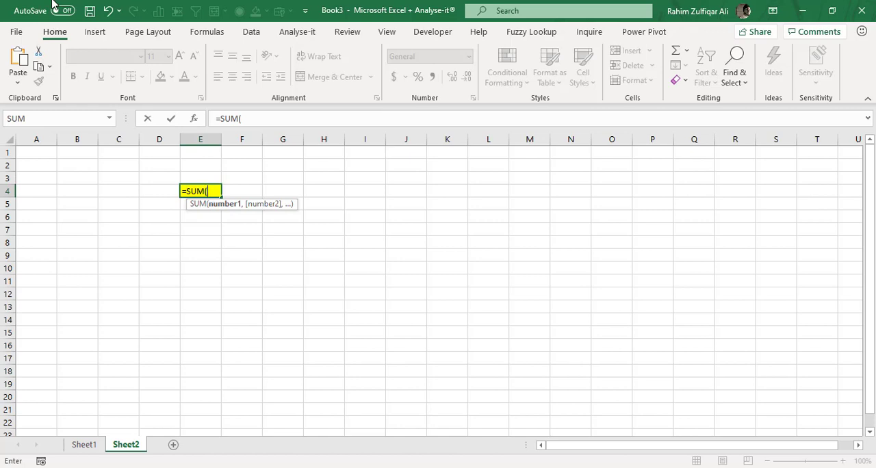
key("F3")
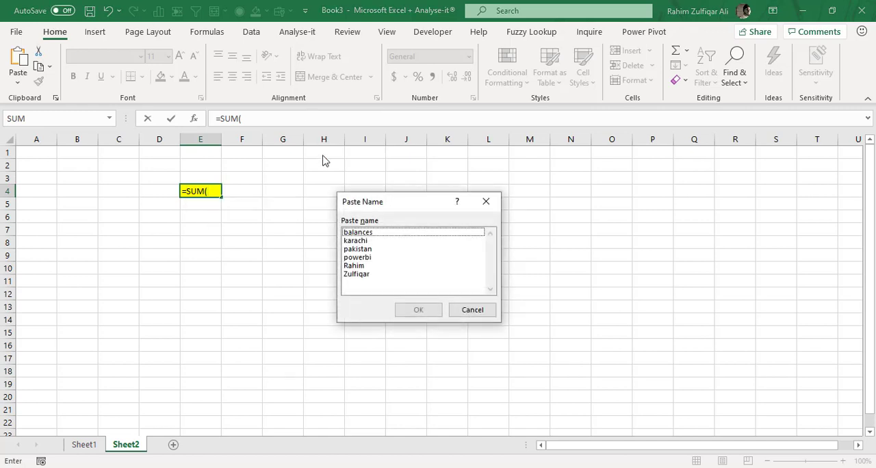
left_click(362, 233)
left_click(417, 312)
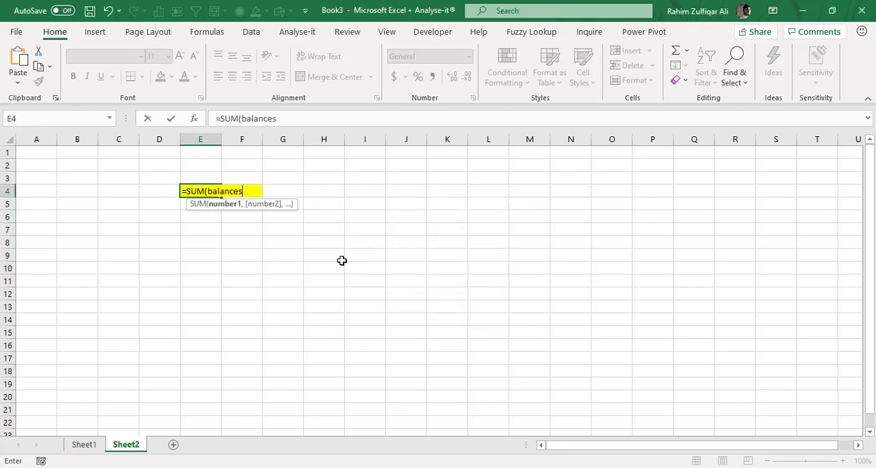
key("Return")
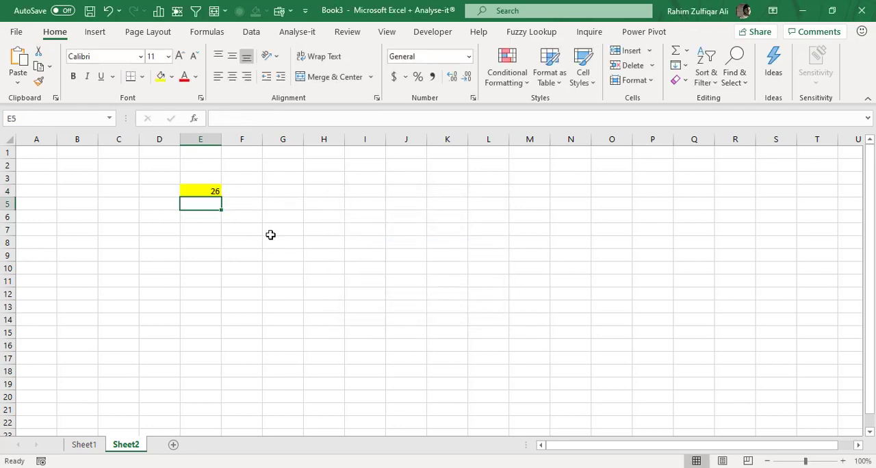
Examine the formula in Sheet2's cell E4 and the source values it refers to on Sheet1.
left_click(210, 191)
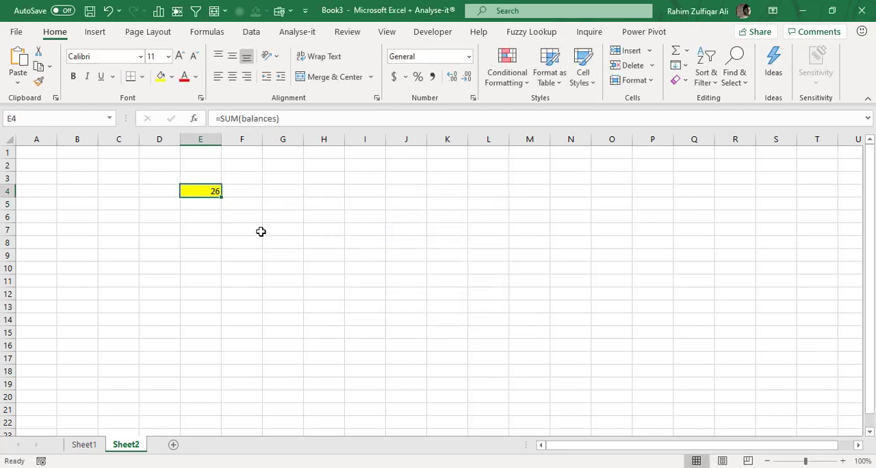
key("F2")
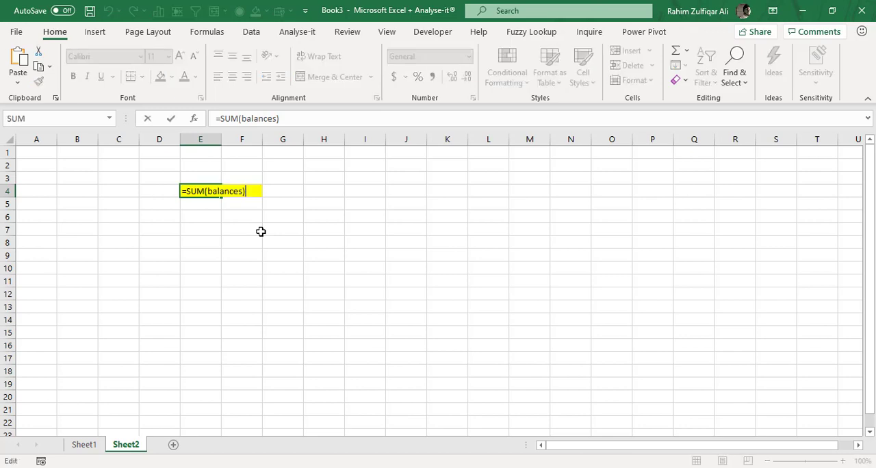
key("Left")
key("Left")
key("Left")
key("Left")
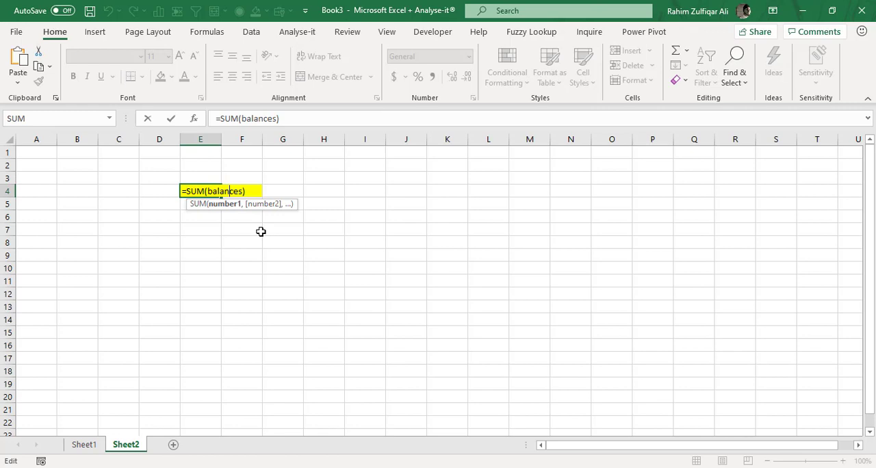
key("Return")
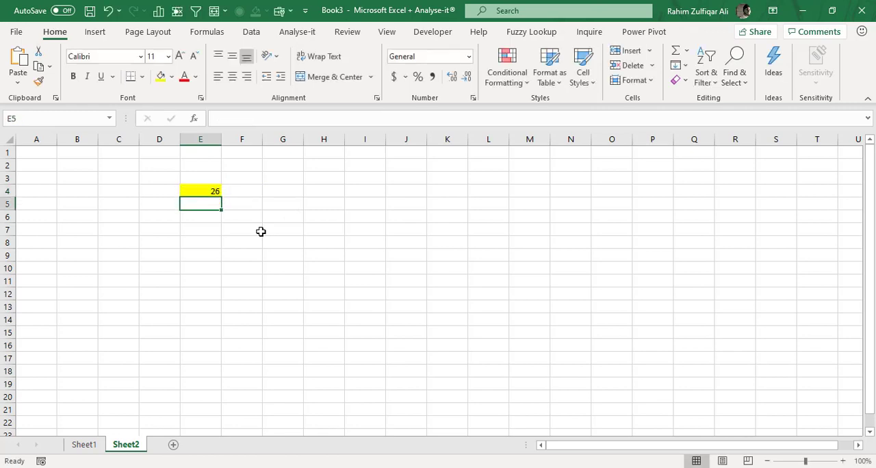
left_click(97, 444)
left_click(115, 208)
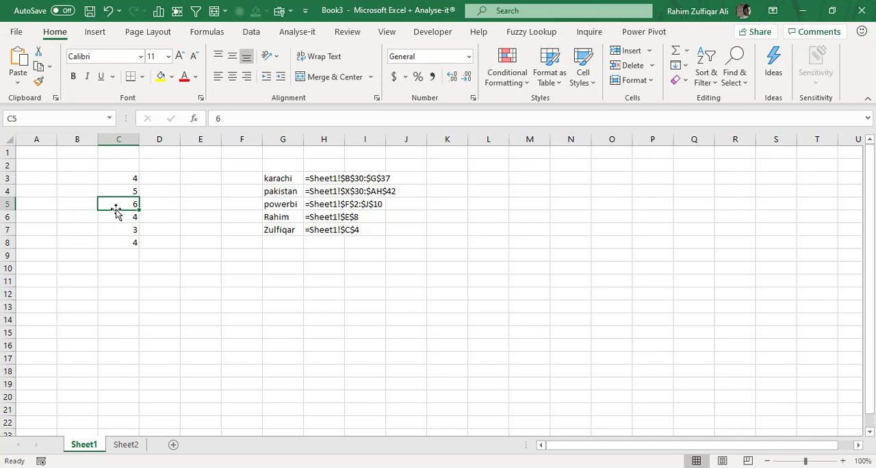
Add a new worksheet after Sheet2 and enter the headings S.no and Names in cells A1 and B1.
left_click(145, 448)
left_click(172, 444)
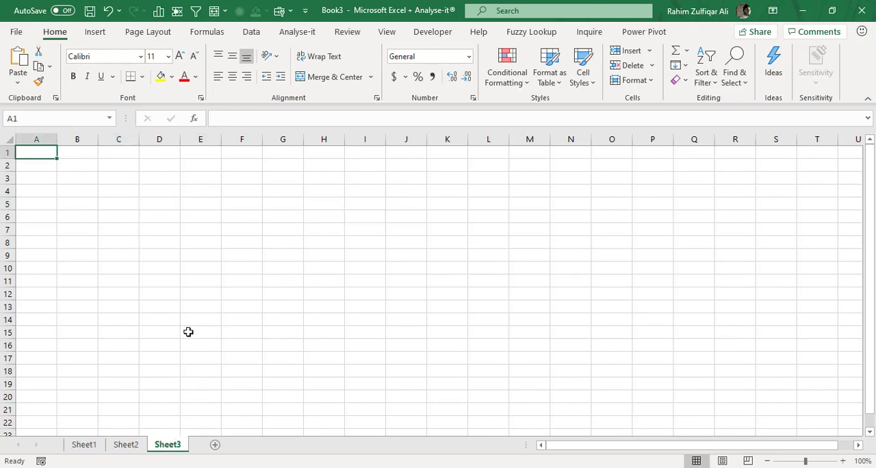
left_click(842, 461)
left_click(842, 461)
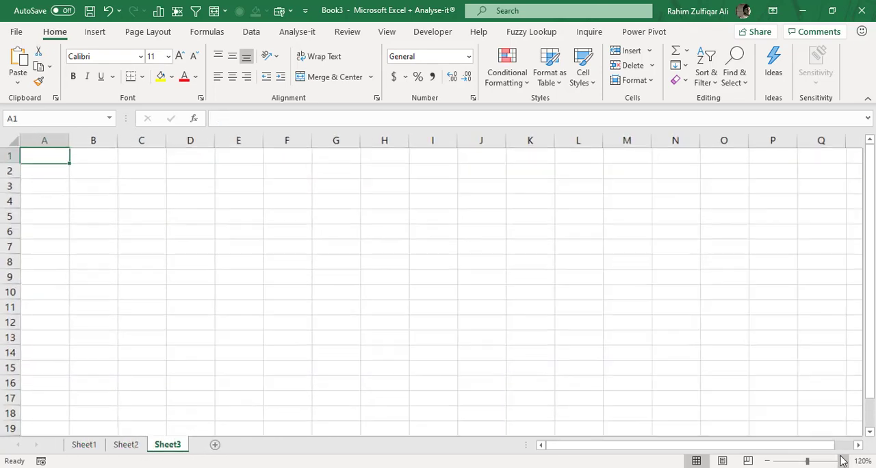
left_click(842, 461)
left_click(842, 461)
left_click(842, 462)
left_click(842, 461)
left_click(842, 462)
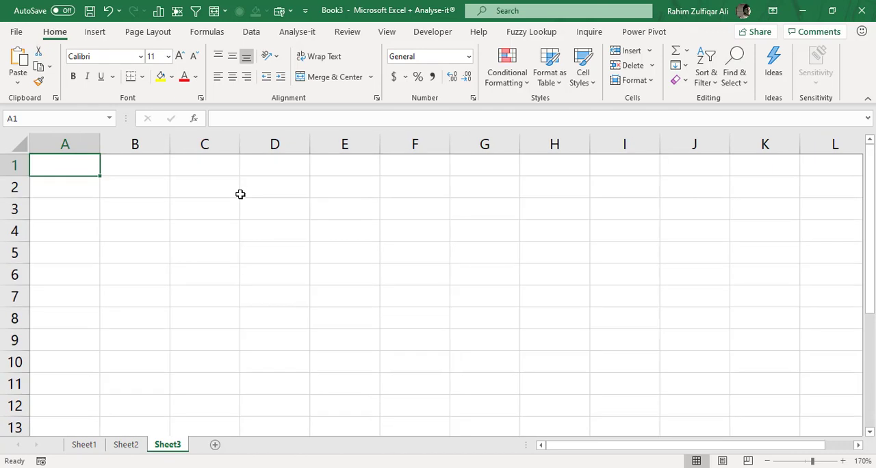
type("S.no")
key("Tab")
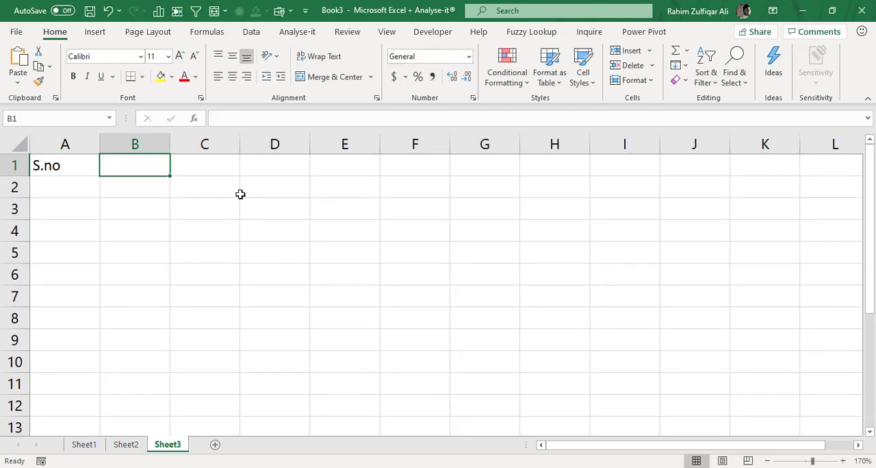
type("Names")
key("Return")
Number cells A2:A6 from 1 to 5 under the S.no heading.
type("1 2 ")
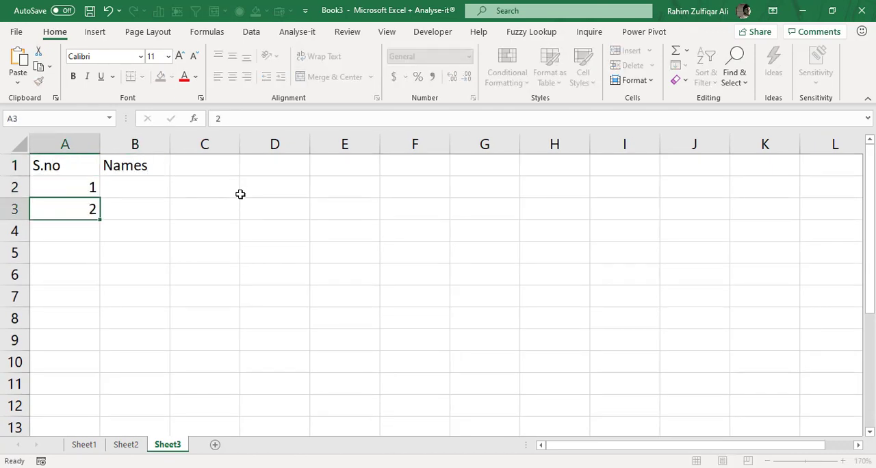
type("3 4 5")
key("Up")
Enter the letters A, B, C, D and E in cells B2:B6 under the Names heading.
key("ctrl+Home")
key("Right")
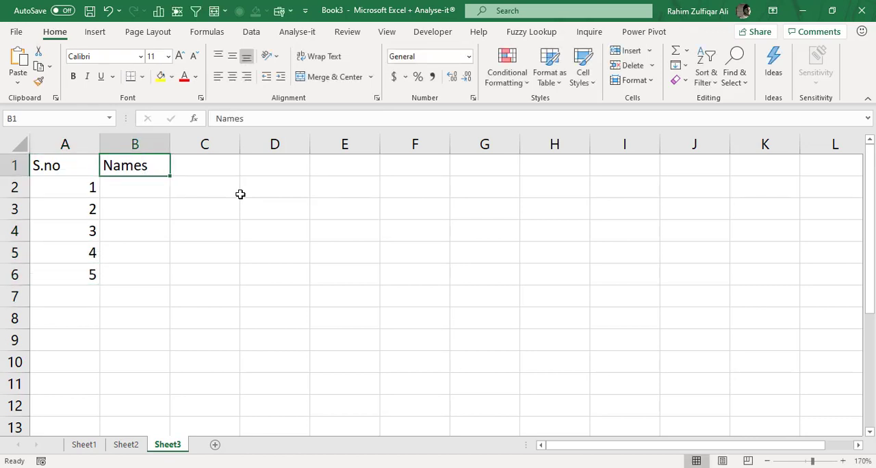
key("Down")
type("A")
key("Return")
type("B")
key("Return")
type("C")
key("Return")
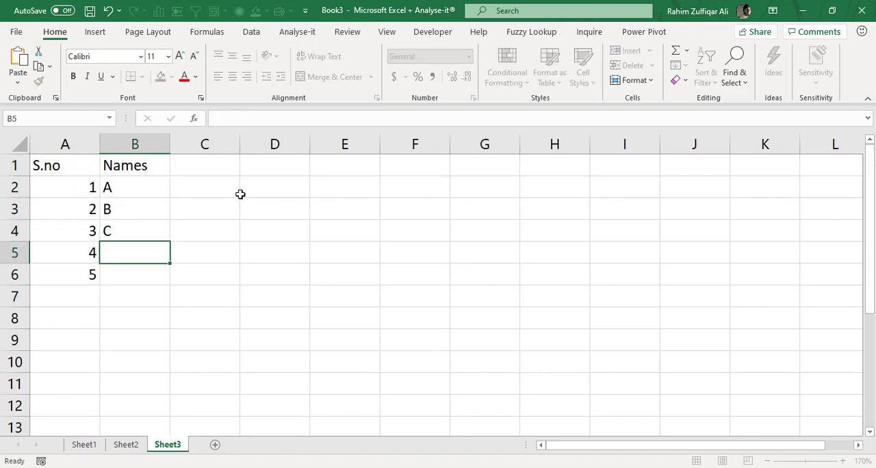
type("C")
key("Return")
type("D")
key("Up")
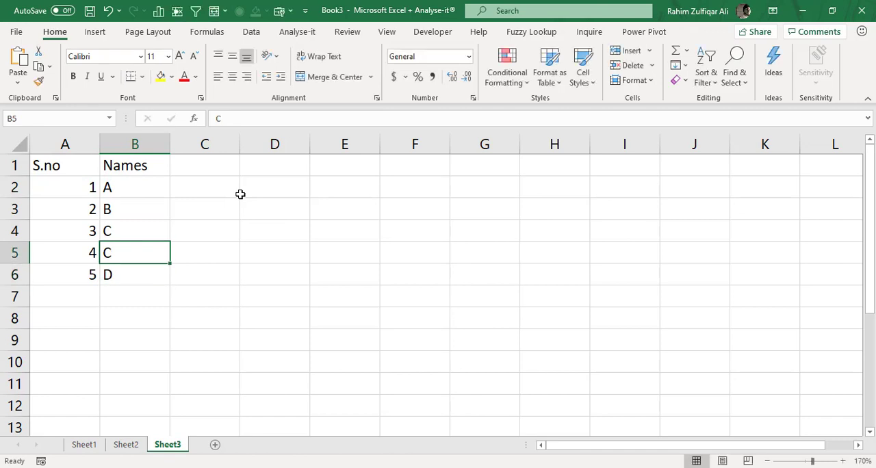
type("D")
key("Return")
type("E")
key("Return")
Enter the heading AMOUNT in cell C1.
key("Up")
key("Up")
key("Up")
key("Up")
key("Up")
key("Up")
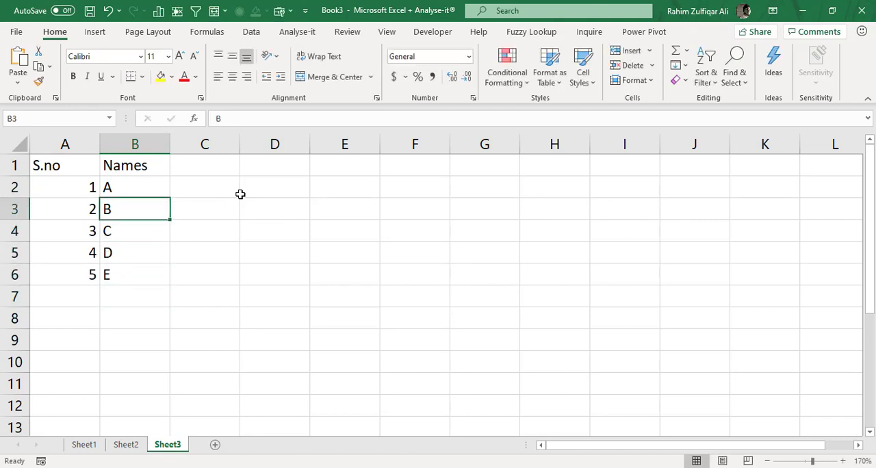
key("Right")
type("AMOUNT")
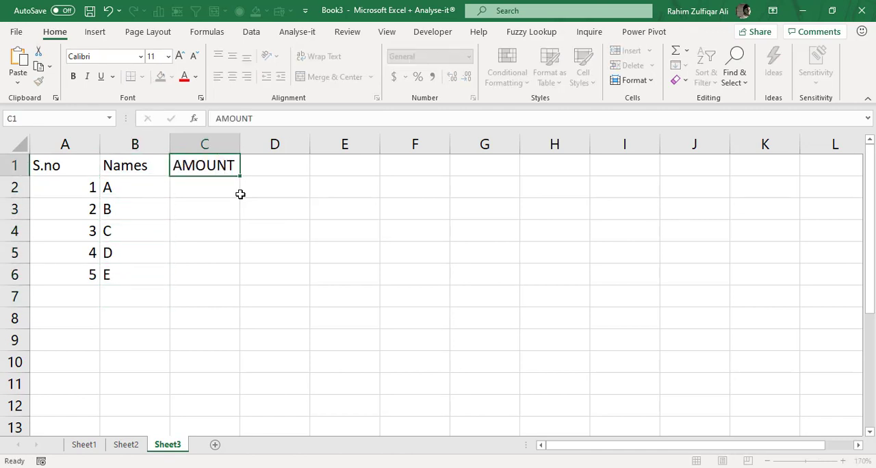
key("Return")
Fill cells C2:C6 with random amounts using =RANDBETWEEN(1,100).
key("shift+Down")
key("shift+Down")
key("shift+Down")
key("shift+Down")
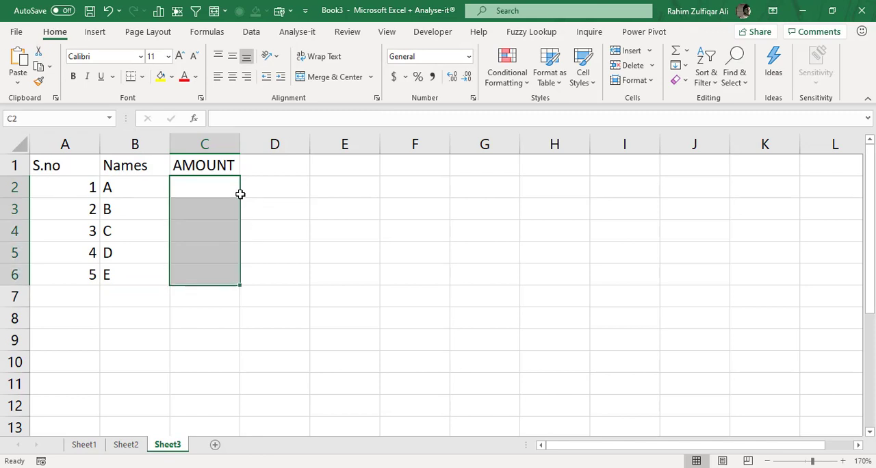
type("=RAND")
key("Down")
key("Down")
key("Tab")
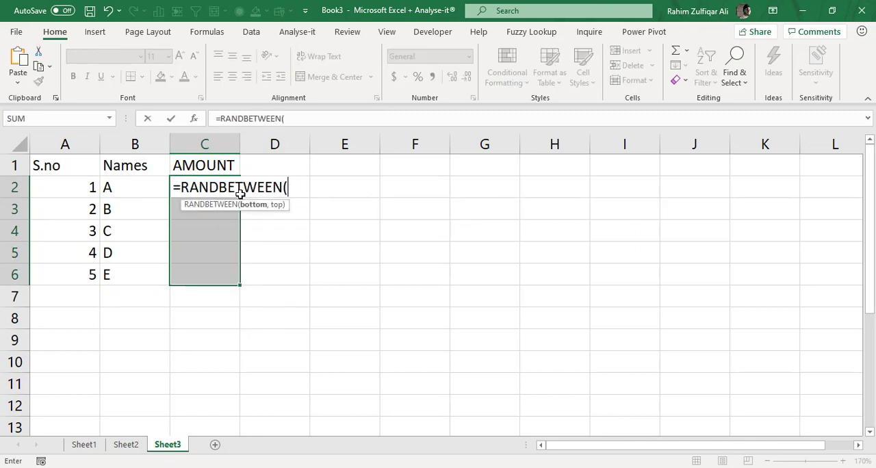
type("1,1000")
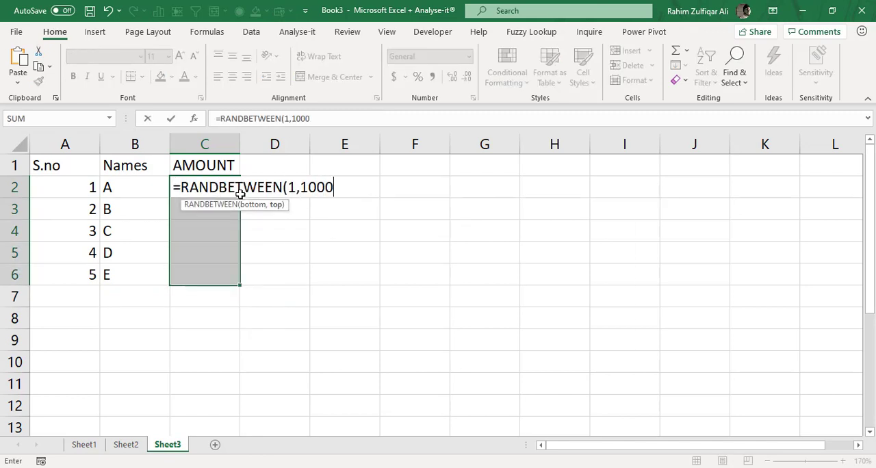
key("BackSpace")
type(")")
key("ctrl+Return")
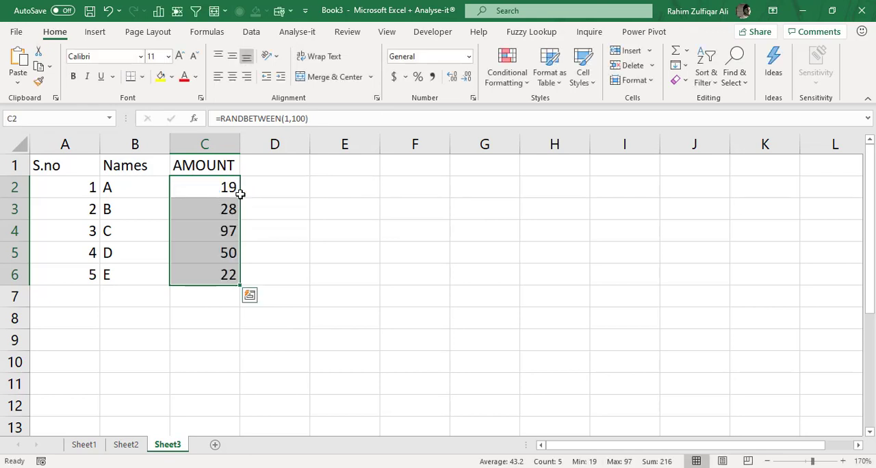
Replace the random formulas in C2:C6 with their values by copying and pasting as values in place.
key("ctrl+c")
key("ctrl+alt+v")
key("v")
key("Return")
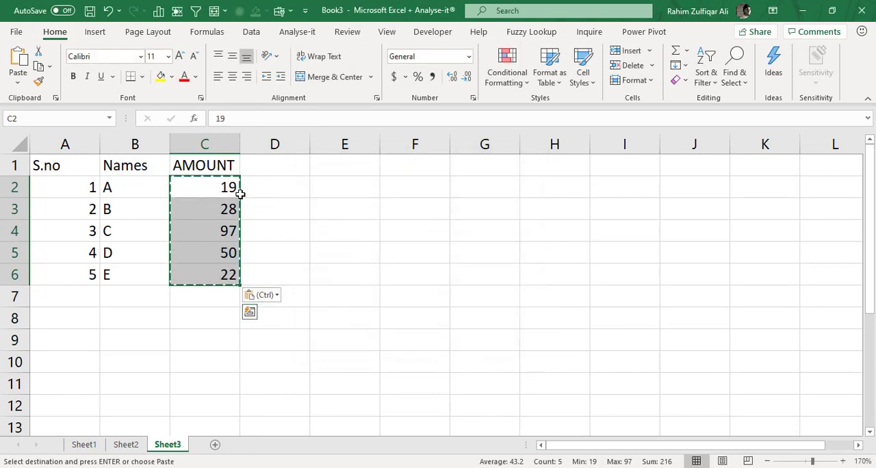
key("Escape")
key("Left")
key("Right")
key("Left")
key("Left")
key("Up")
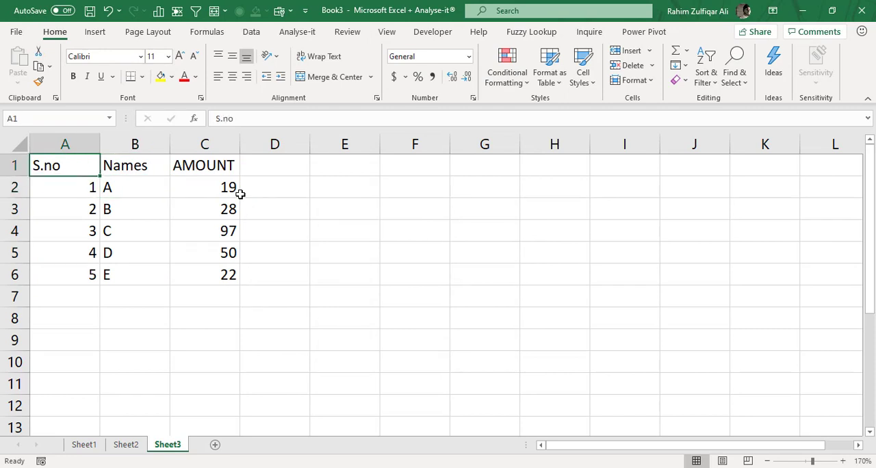
key("ctrl+shift+Down")
key("Right")
key("Right")
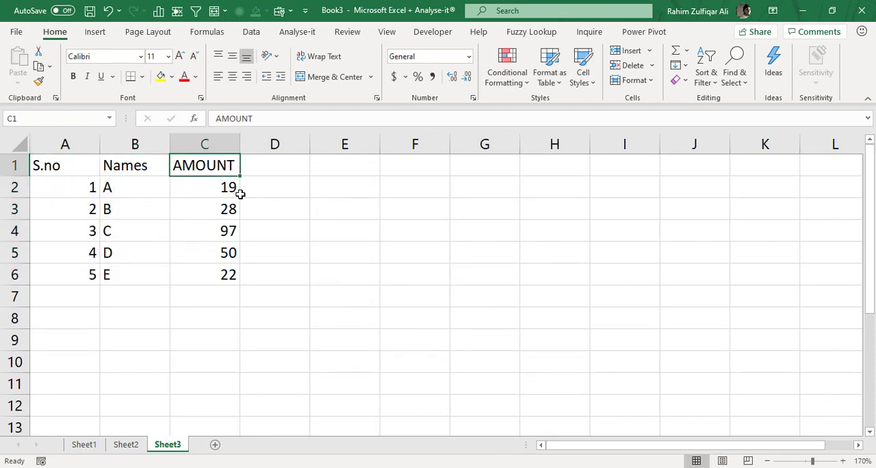
key("ctrl+shift+Down")
key("Left")
key("Left")
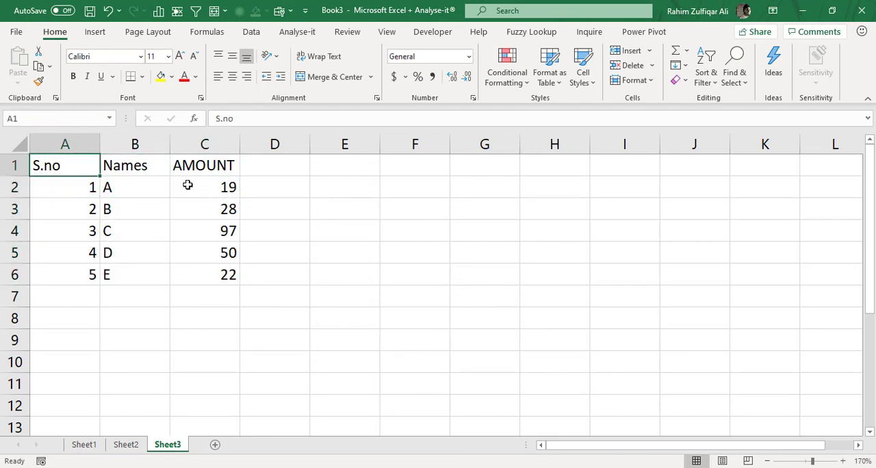
left_click_drag(51, 164, 61, 275)
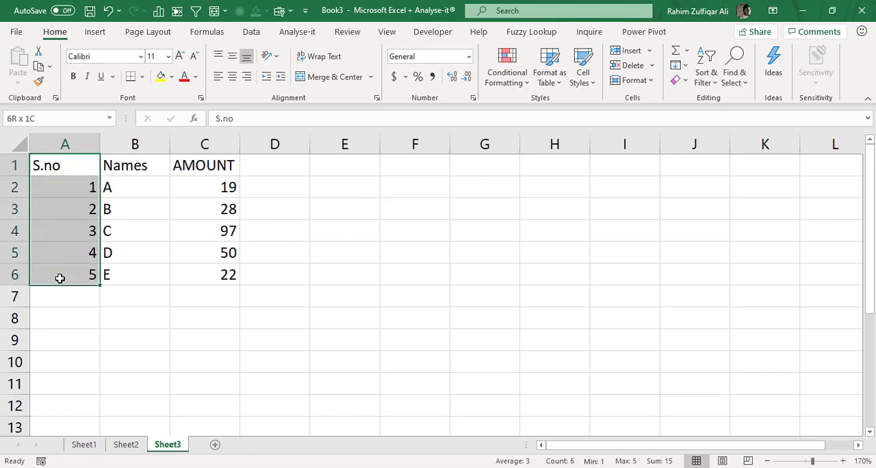
left_click(42, 119)
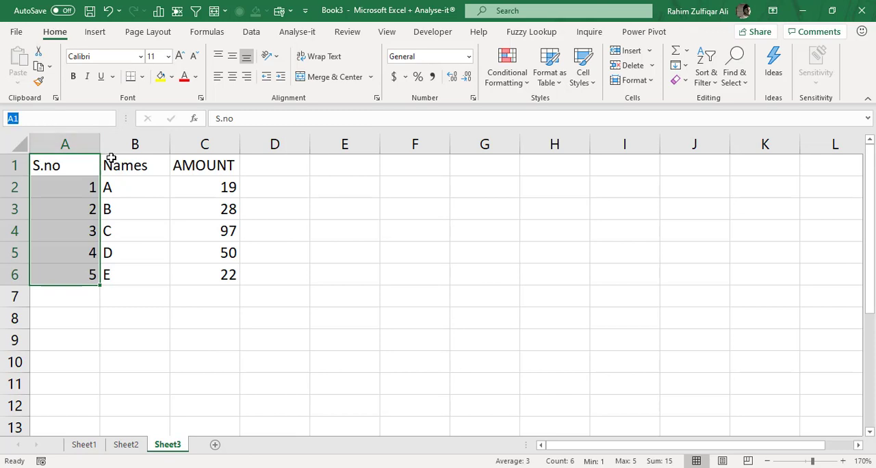
key("Escape")
left_click_drag(150, 168, 146, 275)
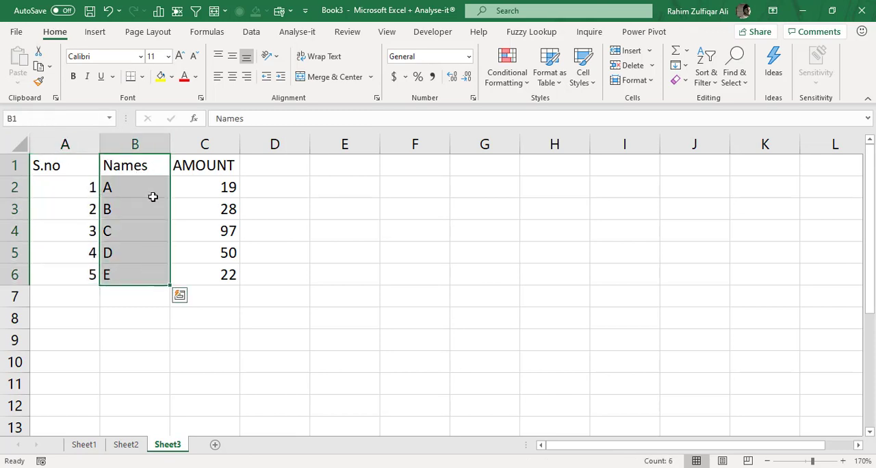
left_click(31, 120)
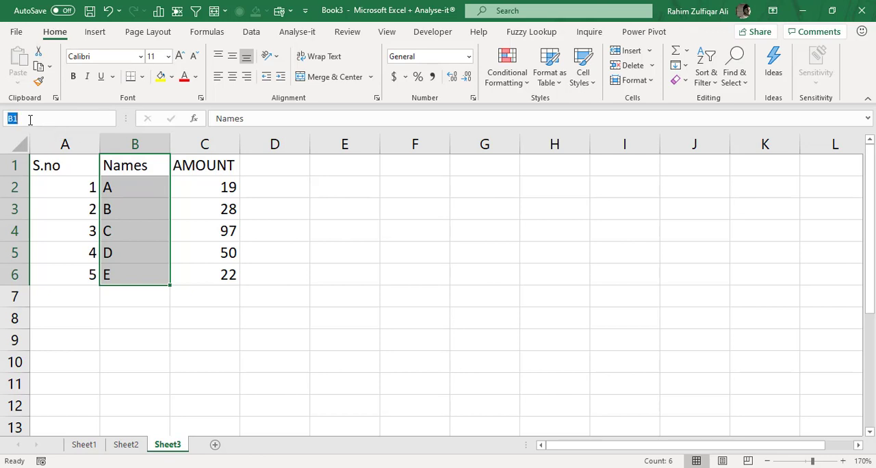
left_click(175, 200)
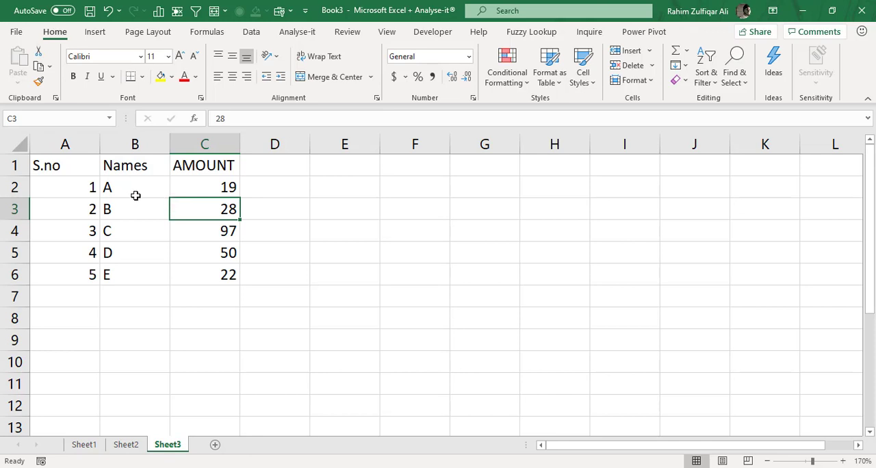
Create names for the table A1:C6 from its top-row headings using Create from Selection.
left_click(152, 191)
key("ctrl+a")
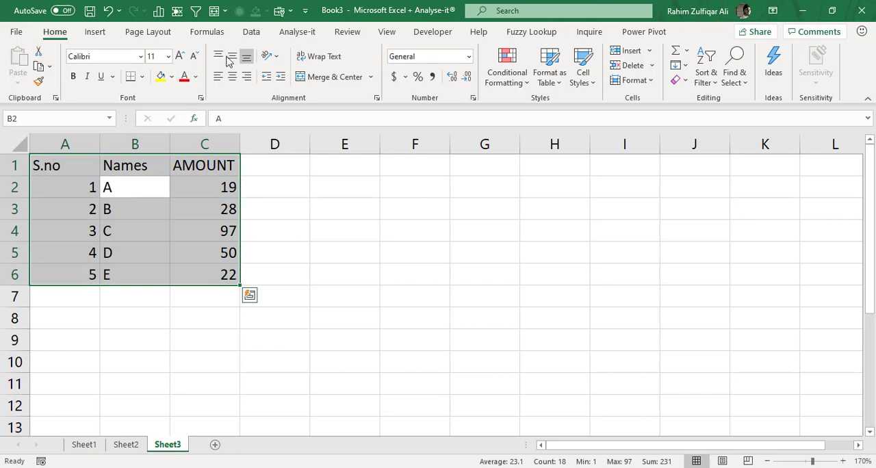
left_click(218, 34)
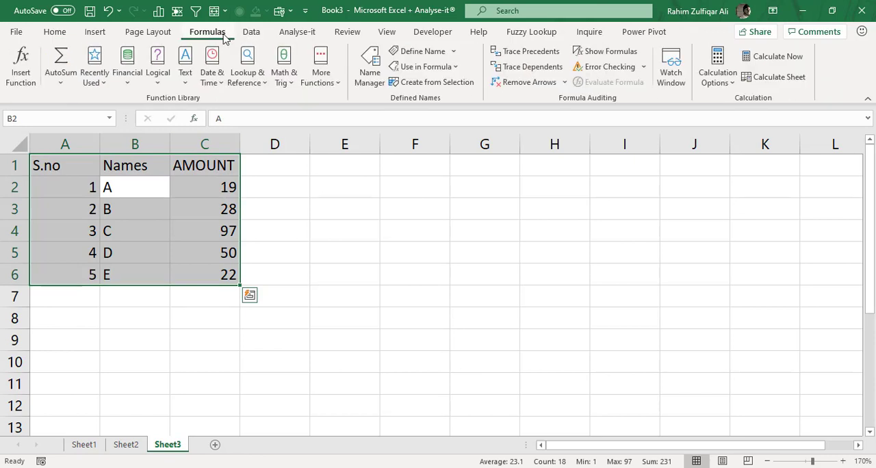
left_click(421, 84)
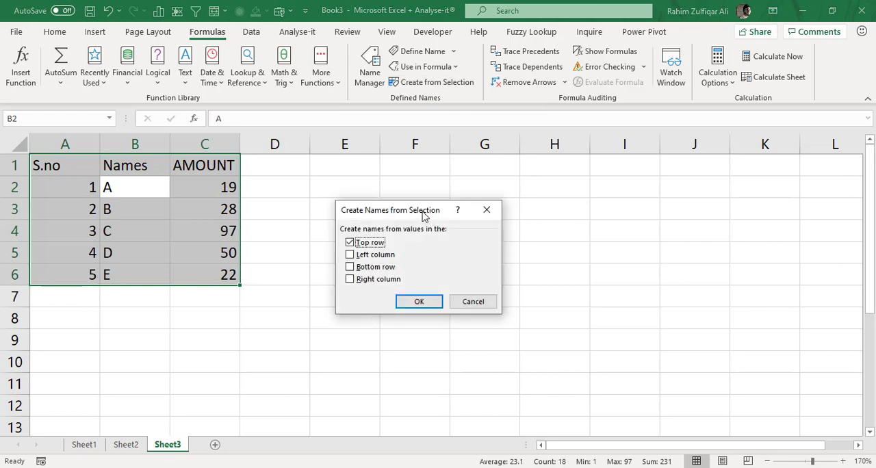
left_click_drag(402, 214, 350, 183)
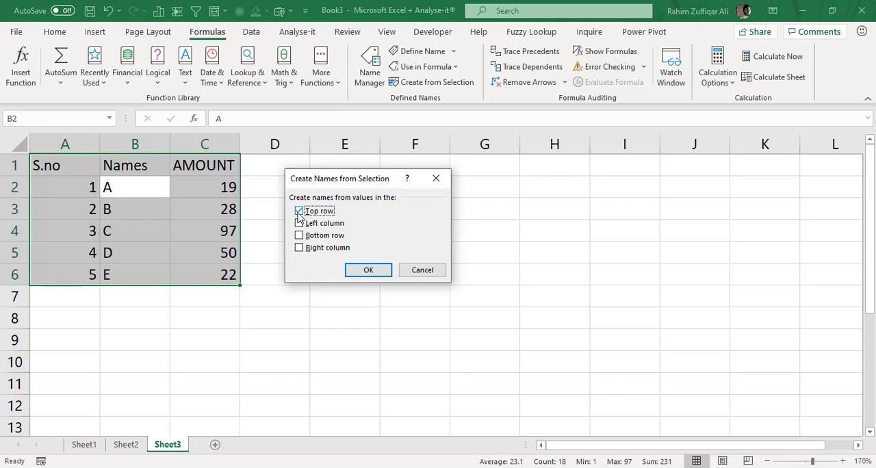
left_click(360, 271)
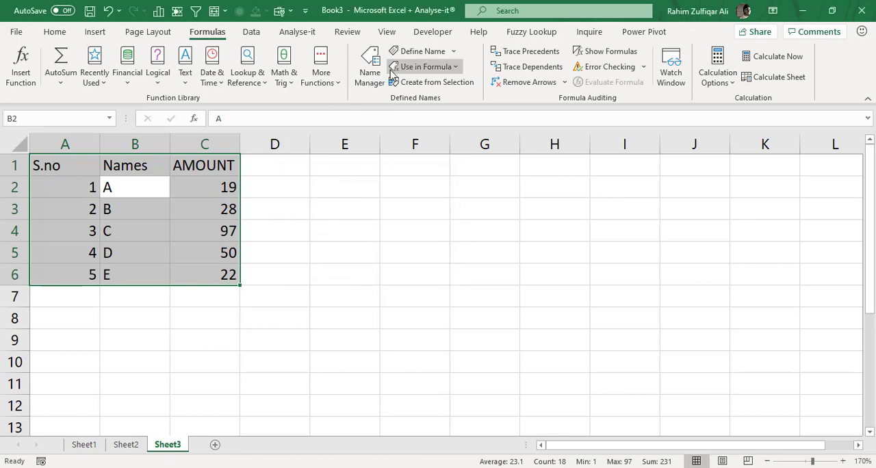
Check the ranges that the S.no, Names and AMOUNT names refer to in the Name Manager.
left_click(369, 75)
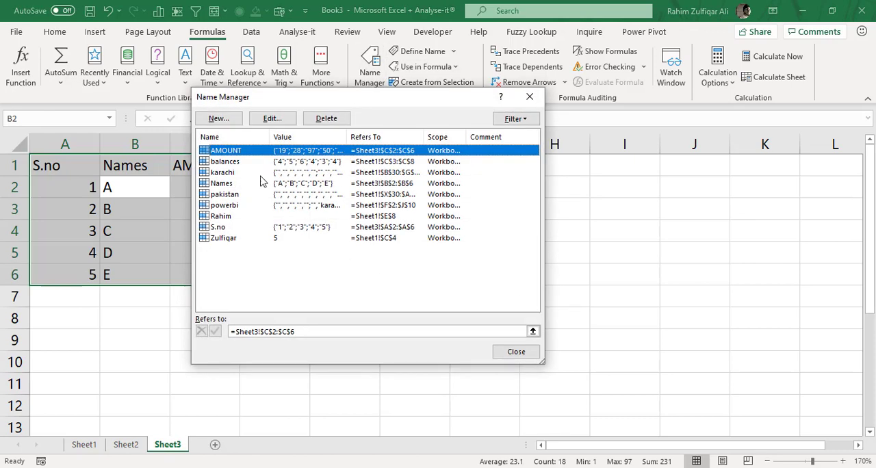
left_click(230, 228)
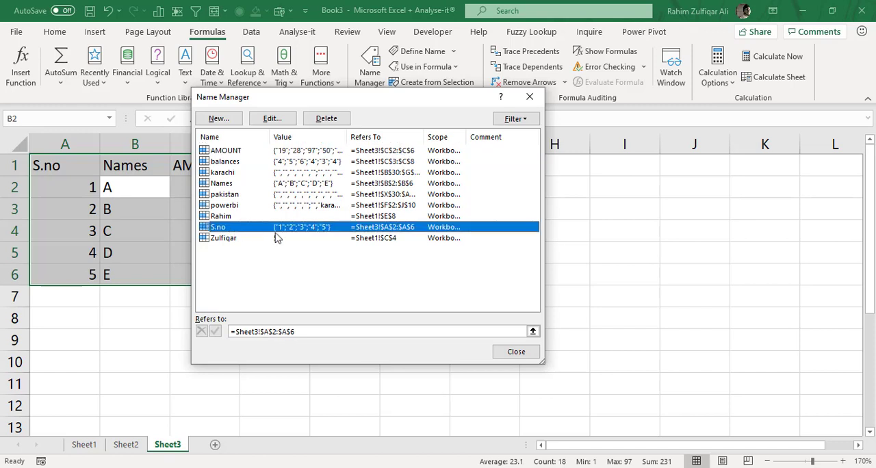
left_click(230, 183)
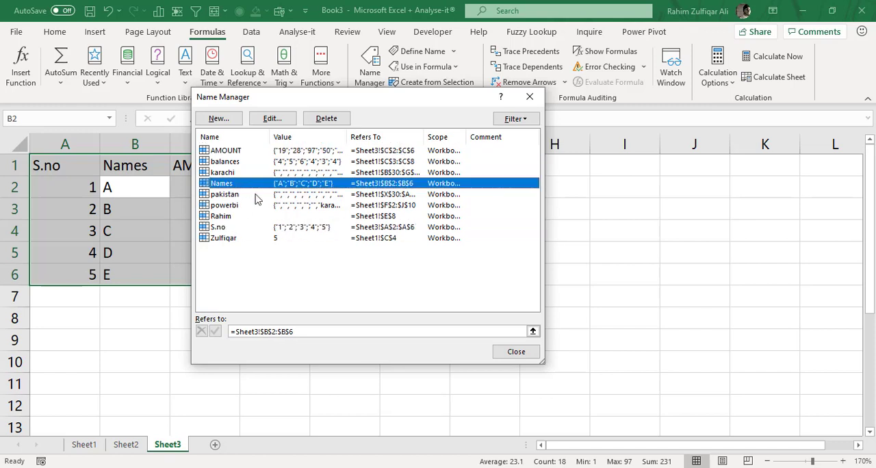
left_click(228, 152)
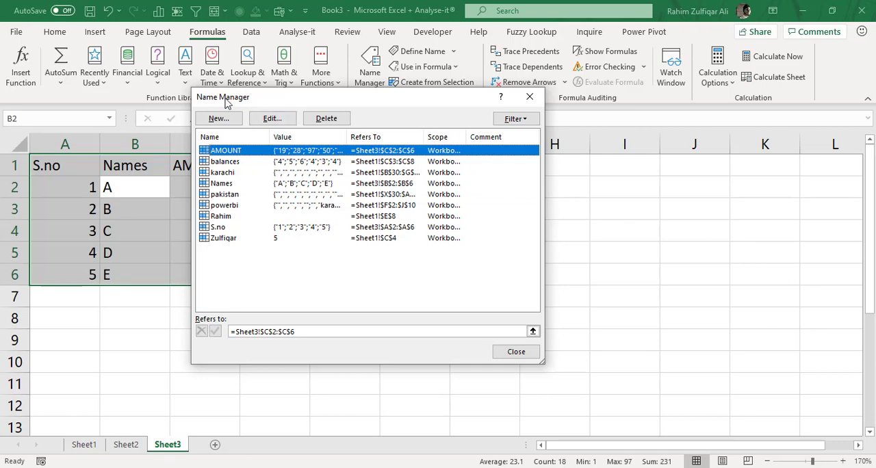
left_click_drag(226, 102, 370, 131)
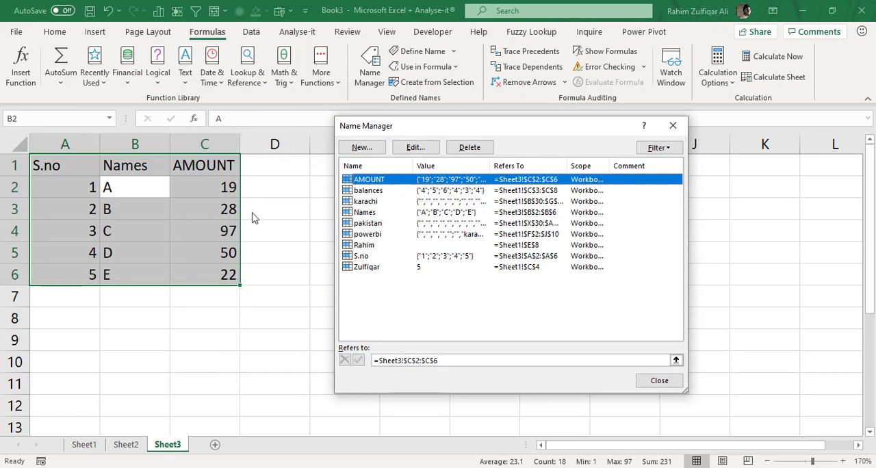
left_click(653, 383)
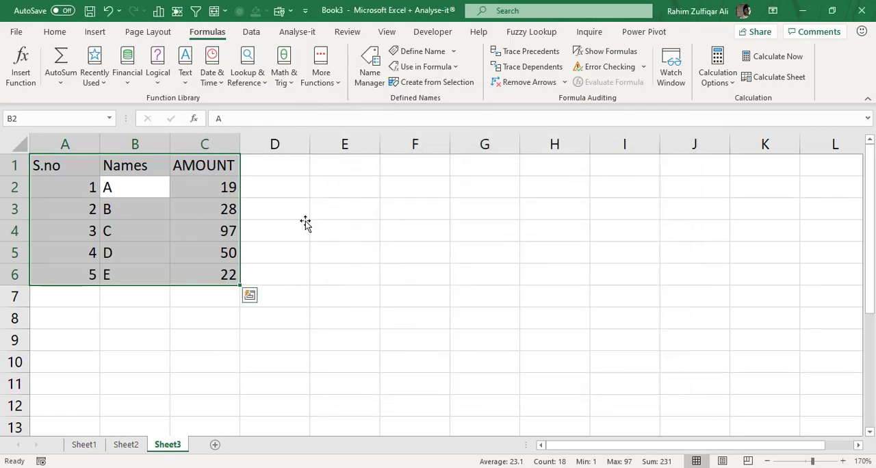
left_click(305, 226)
left_click_drag(193, 162, 197, 262)
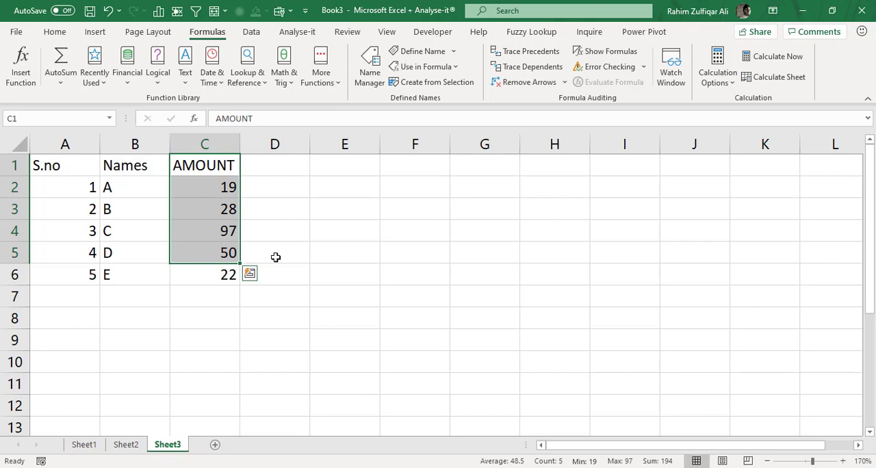
left_click(373, 233)
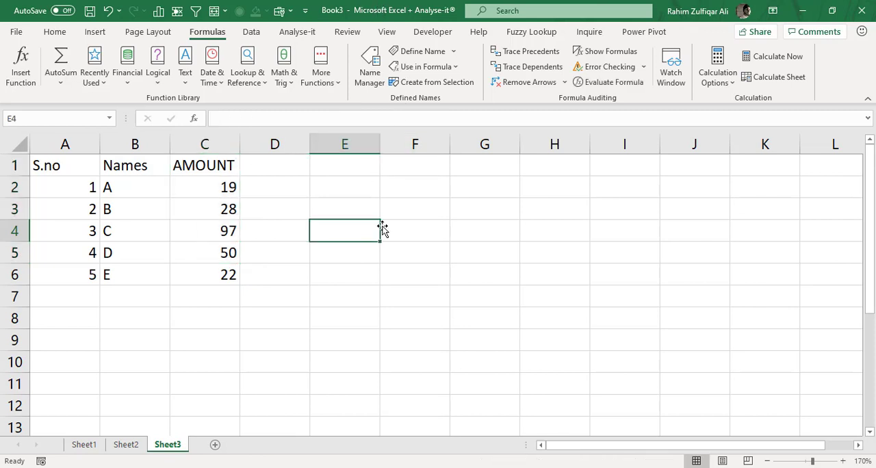
Delete all the defined names in the workbook through the Name Manager.
left_click(370, 72)
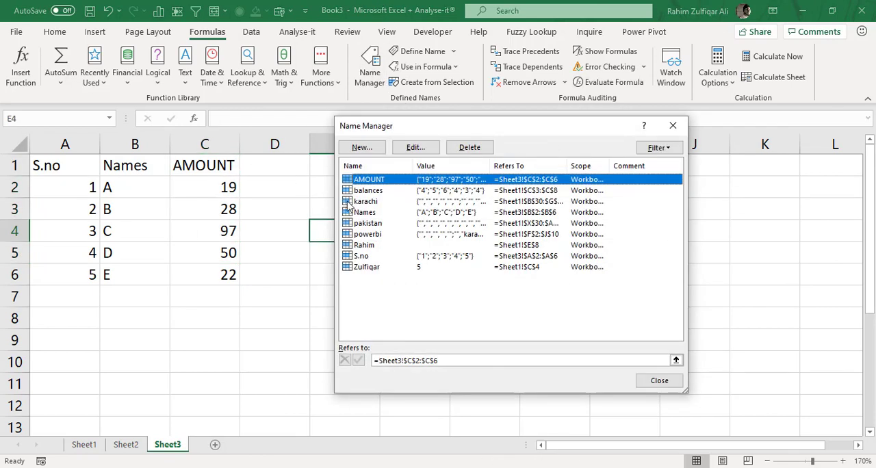
left_click(390, 266, "shift")
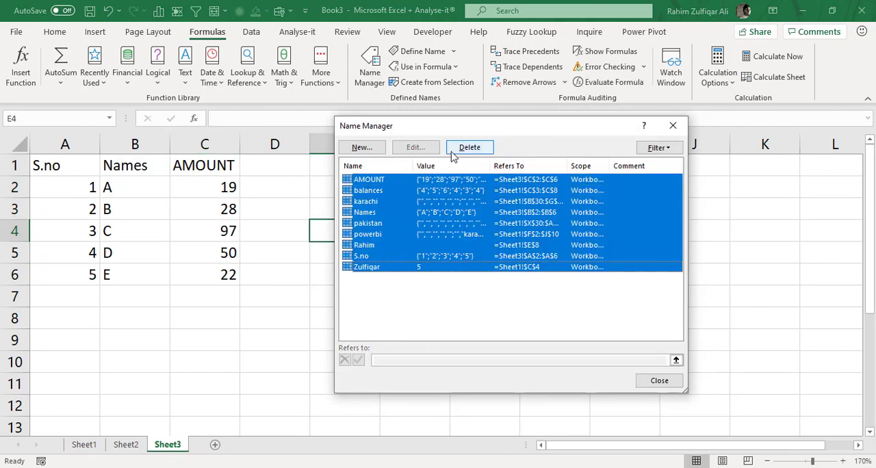
left_click(468, 147)
left_click(415, 276)
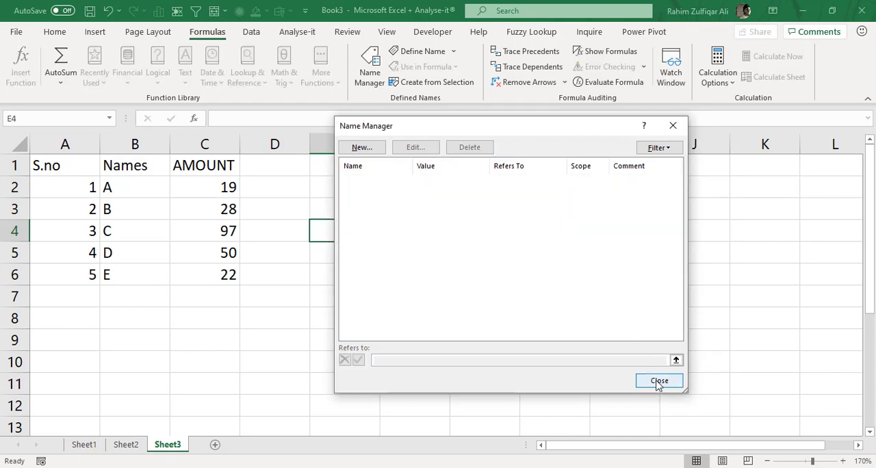
left_click(658, 381)
Generate named ranges for every column of the table A1:C6, taking the names from the top row.
left_click(288, 197)
left_click(77, 181)
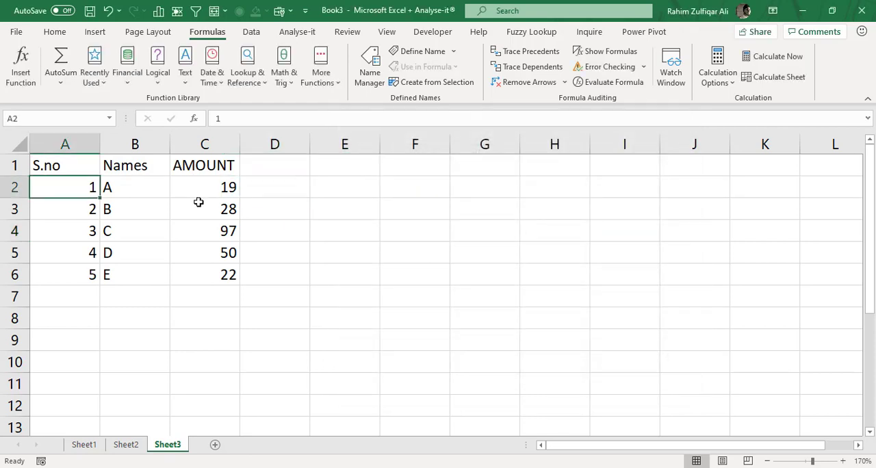
key("ctrl+a")
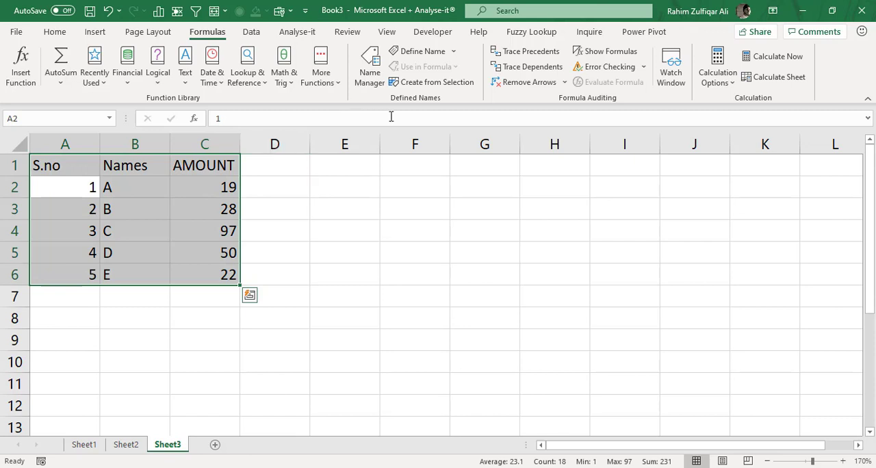
left_click(403, 82)
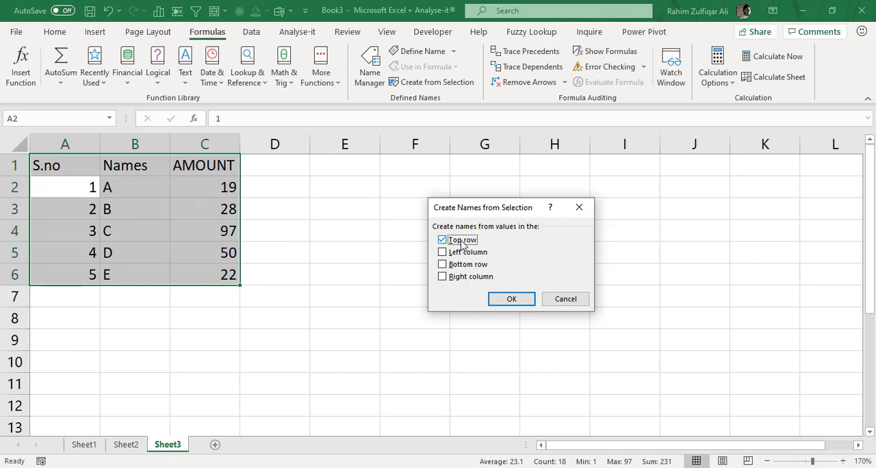
left_click(510, 301)
Review the workbook's list of defined names and their ranges in the Name Manager.
left_click(219, 182)
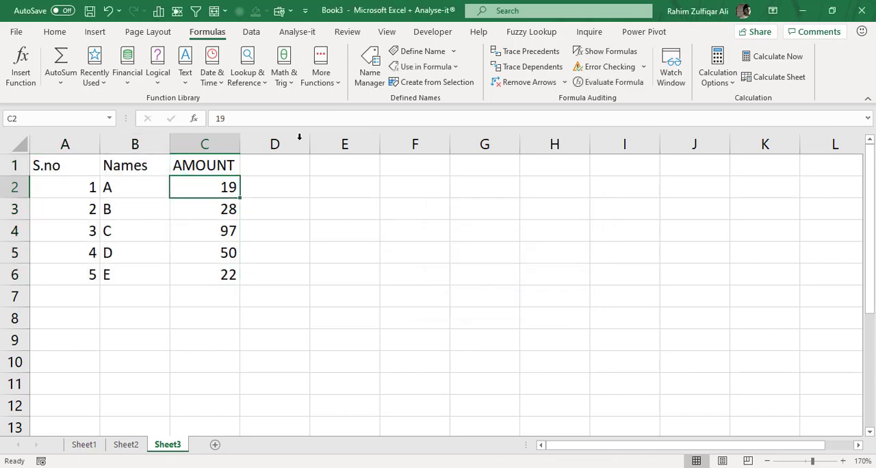
left_click(370, 74)
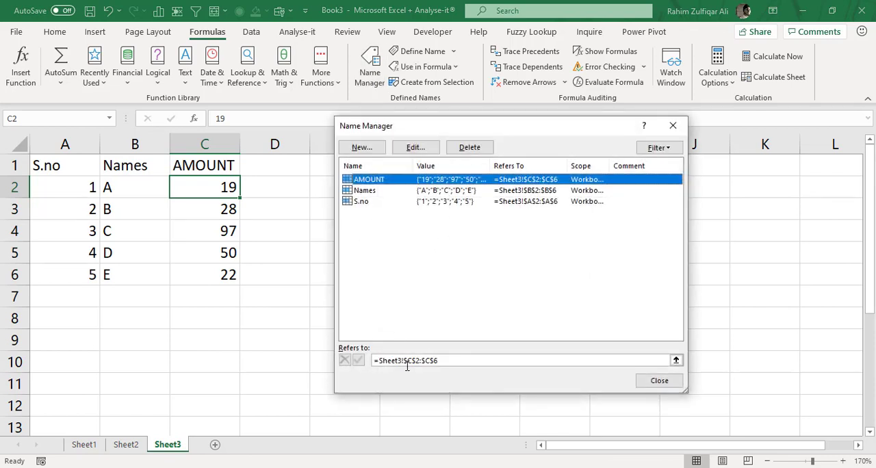
mouse_move(455, 467)
left_click(673, 126)
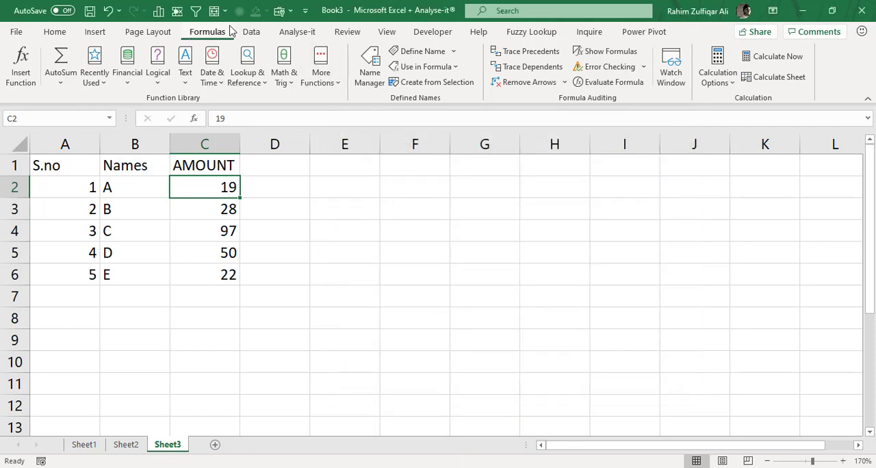
left_click(56, 33)
left_click(179, 171)
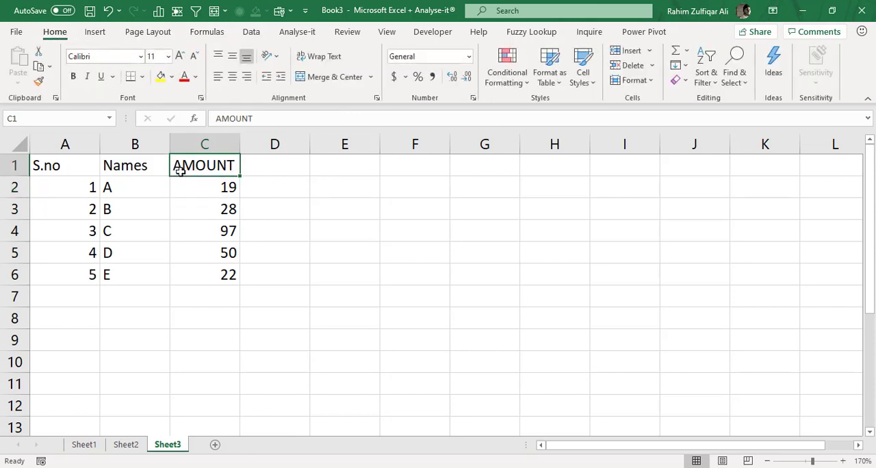
left_click(104, 171)
left_click(82, 169)
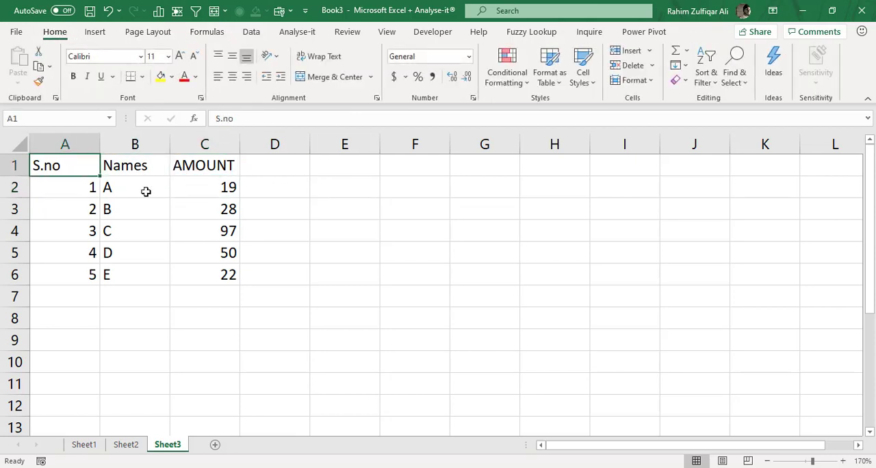